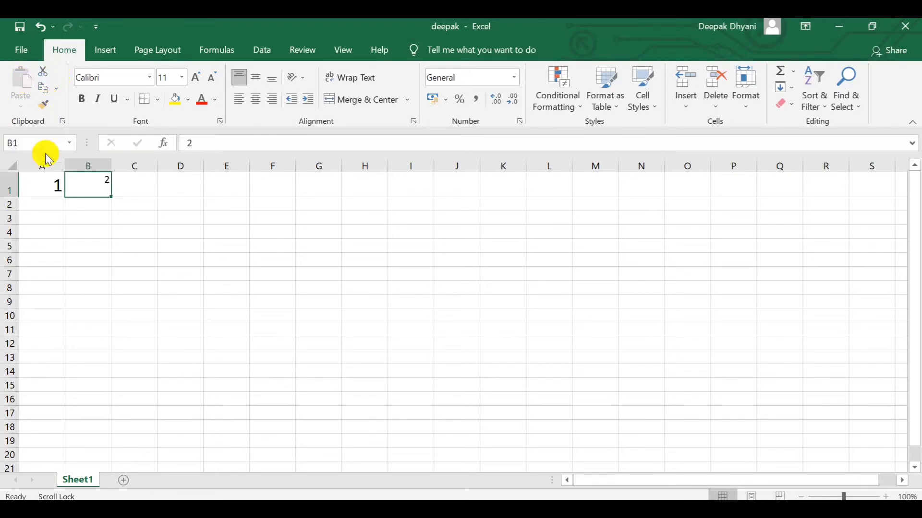
Enter the value 45 in cell A3.
left_click(43, 220)
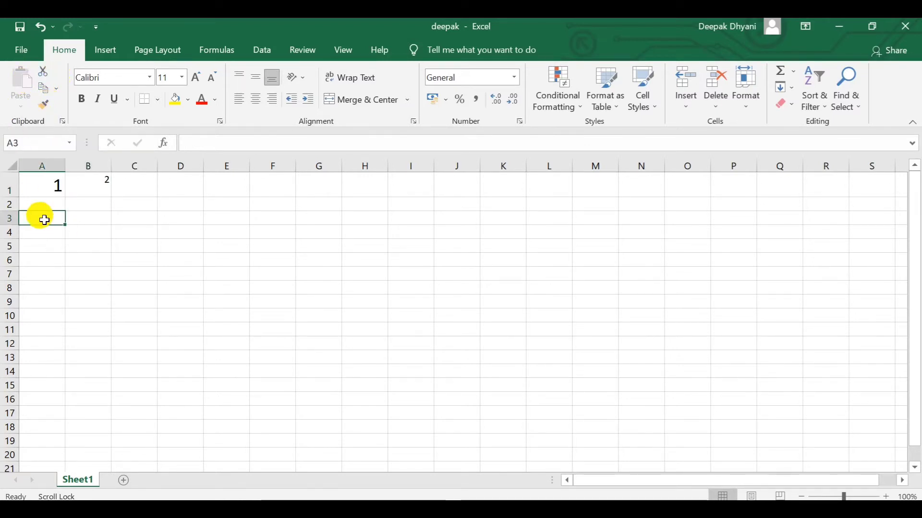
type("45")
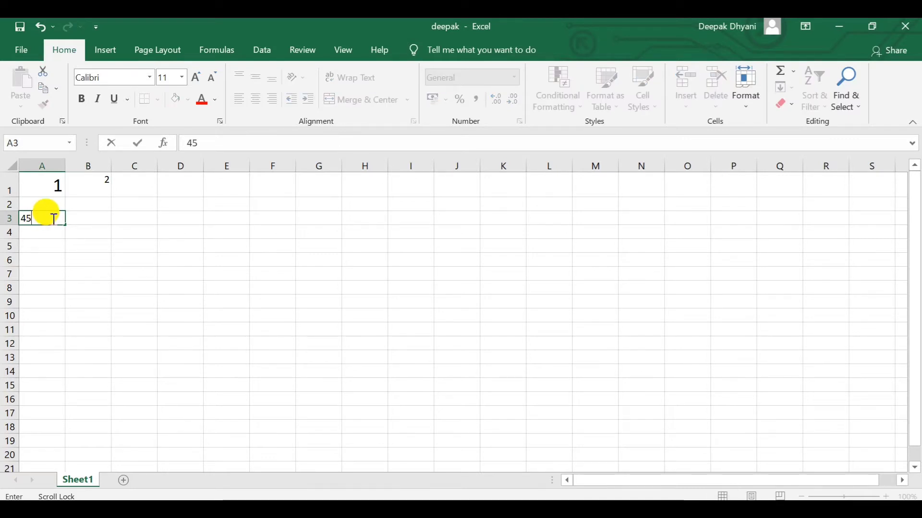
key("Return")
Copy the value in cell A3 and paste it into cell A4.
left_click(53, 219)
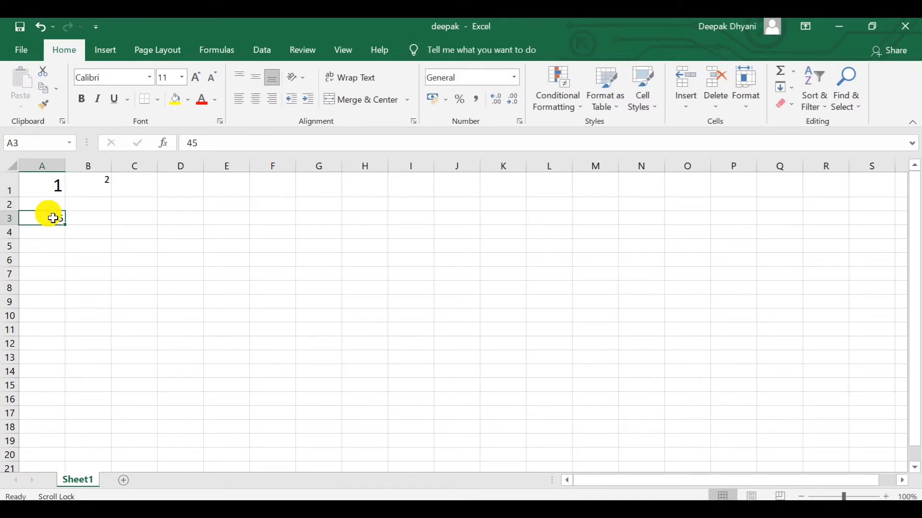
left_click(45, 90)
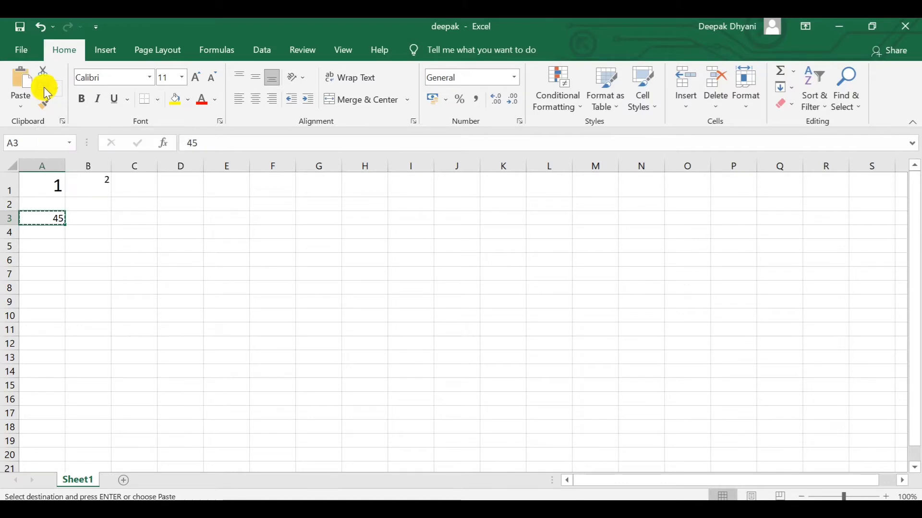
left_click(50, 230)
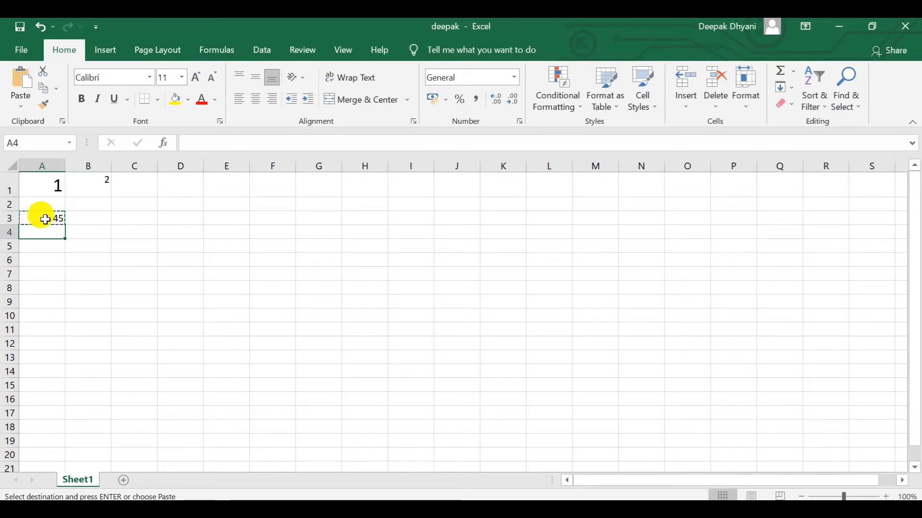
left_click(26, 83)
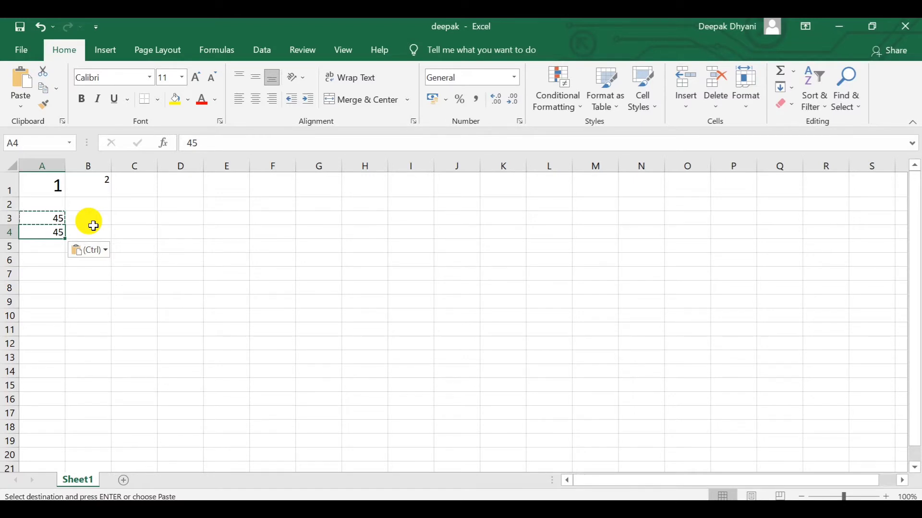
Cut the value from cell A3 and paste it into cell D6.
left_click(50, 215)
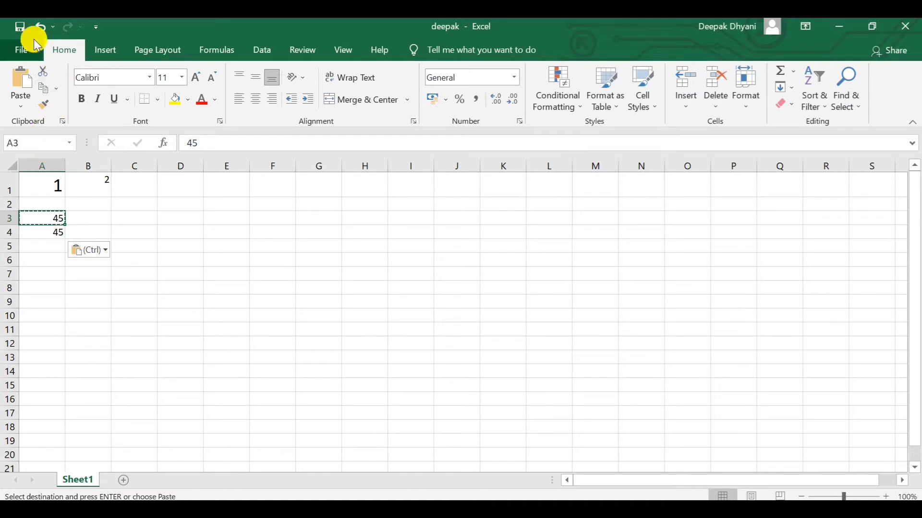
left_click(43, 75)
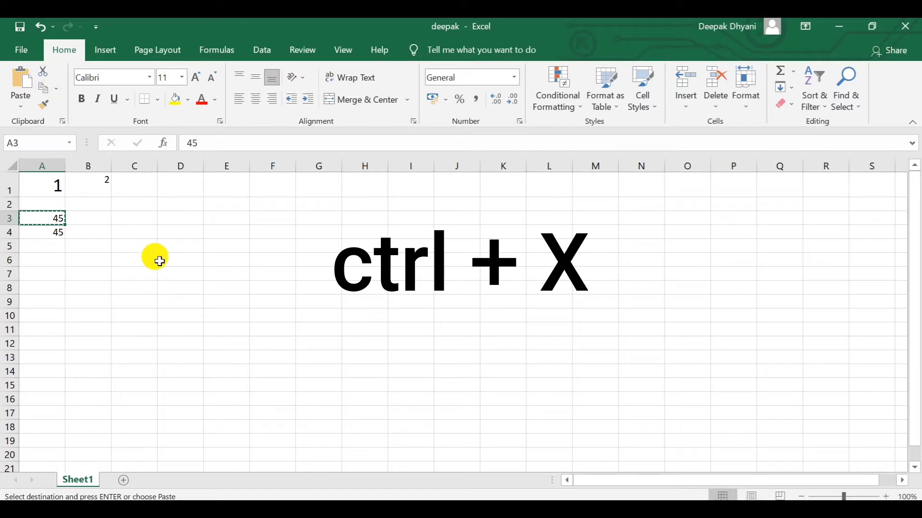
left_click(186, 258)
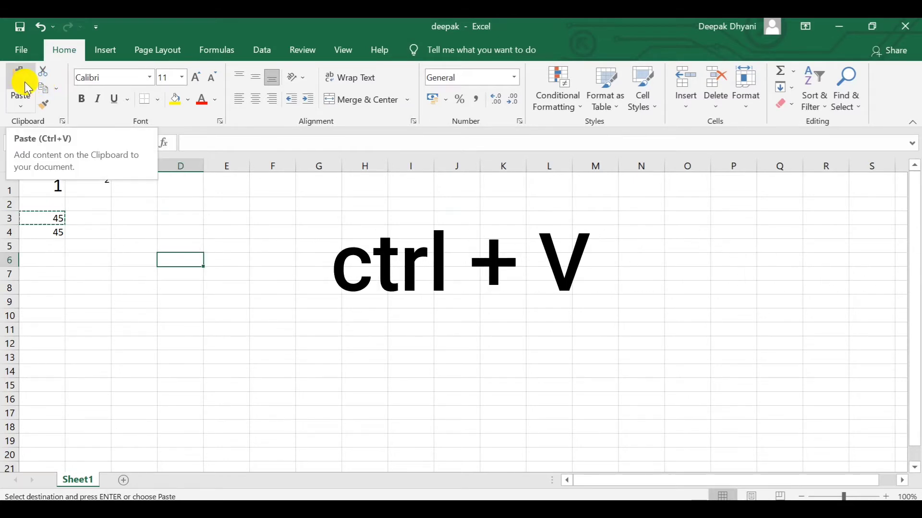
key("ctrl+v")
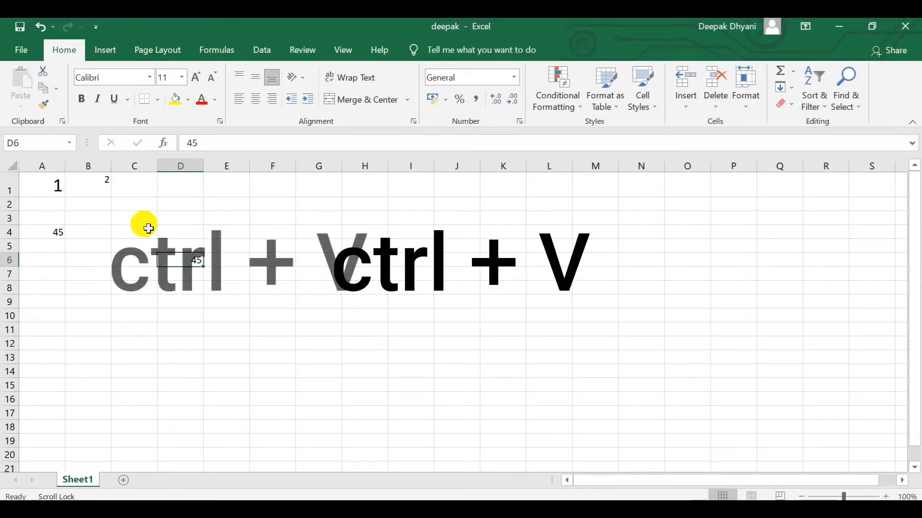
left_click(57, 219)
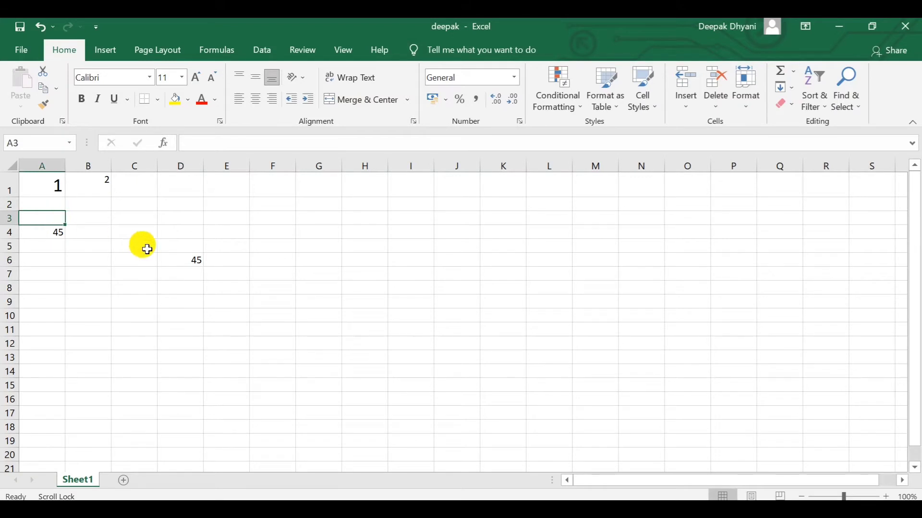
left_click(179, 257)
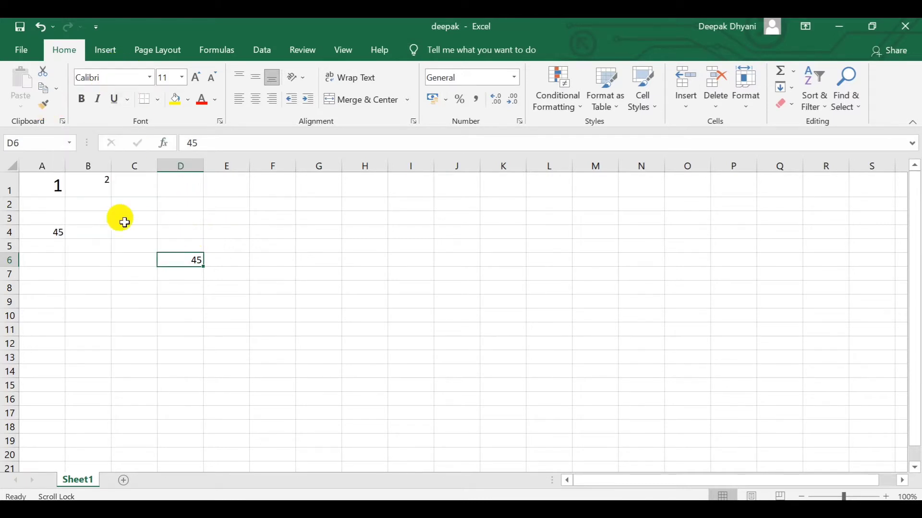
Set the font of cell A4 to Arial Black at size 20.
left_click(53, 233)
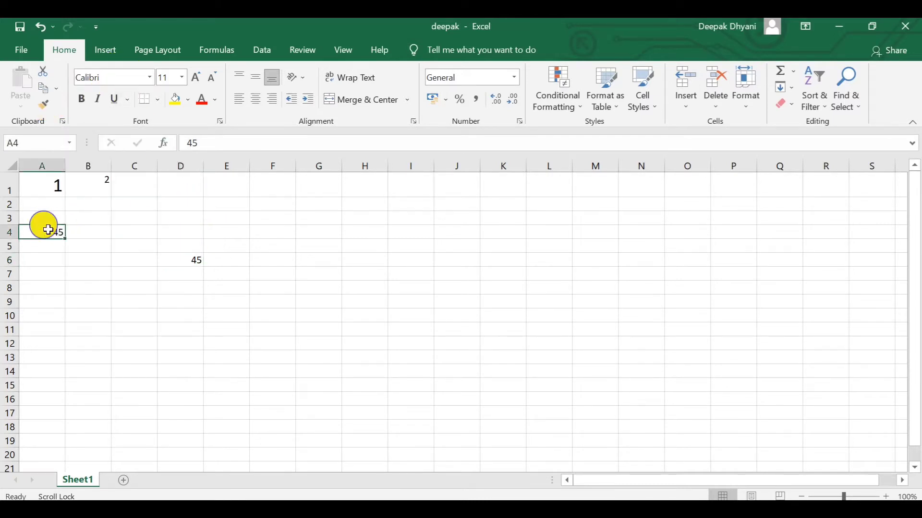
left_click(183, 76)
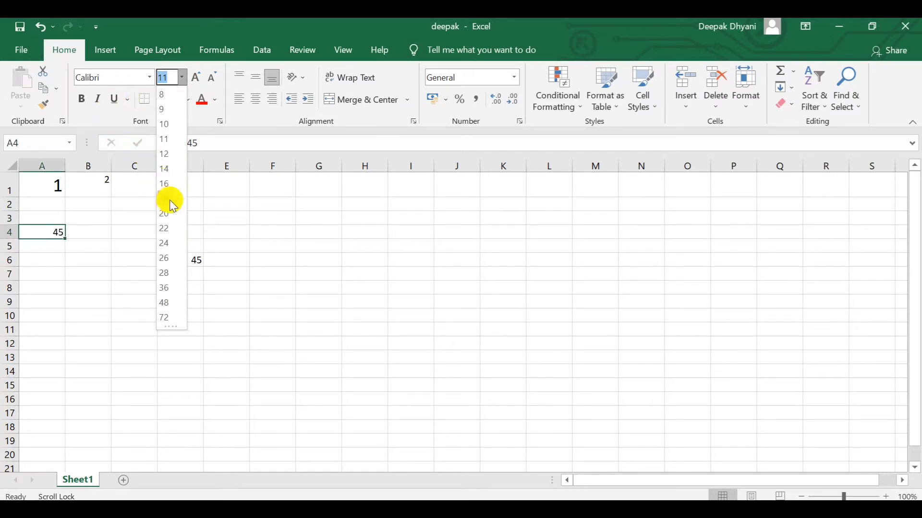
left_click(168, 214)
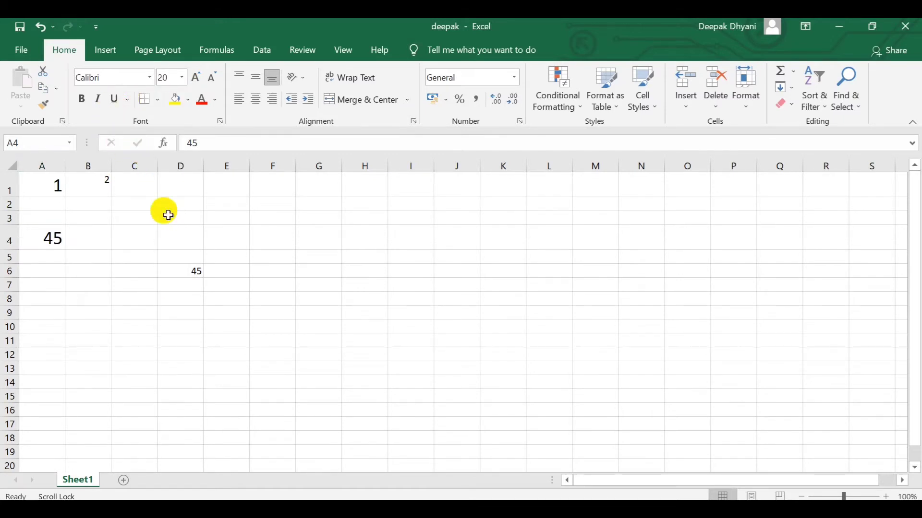
left_click(150, 76)
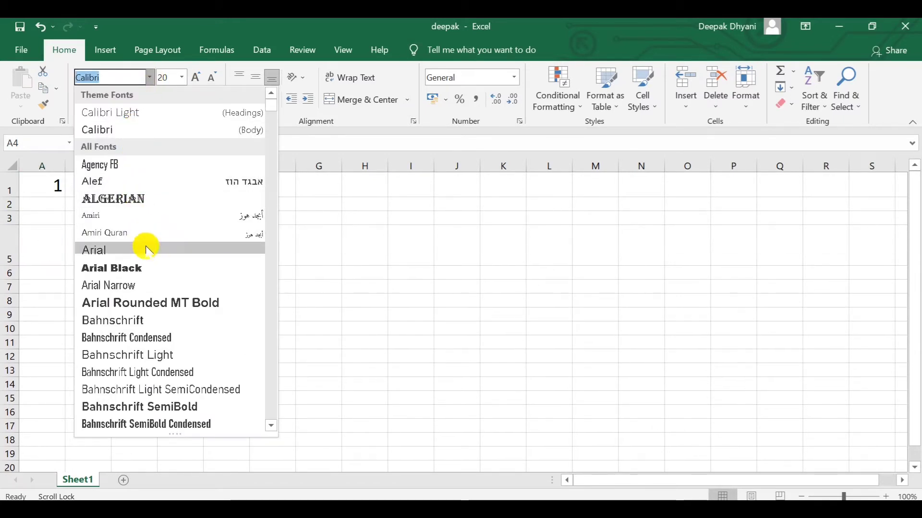
left_click(142, 267)
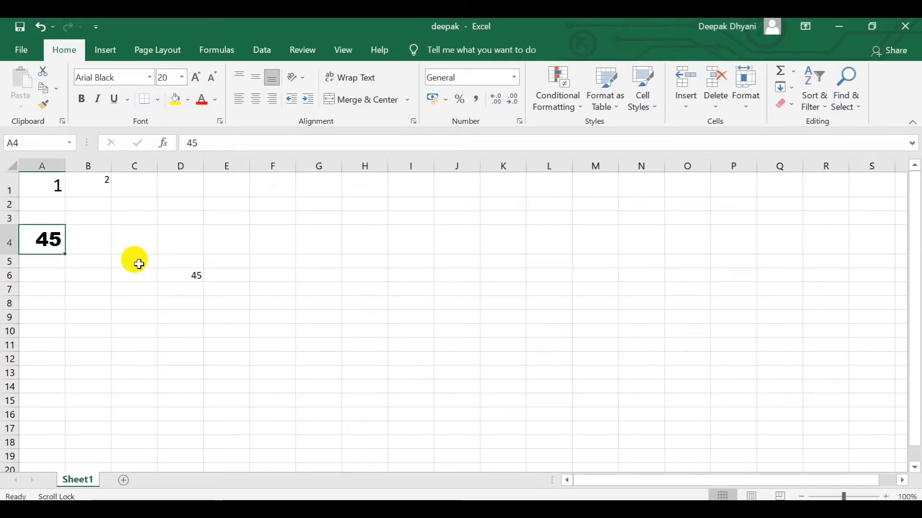
Try bold, italic and underline formatting on cell A4 and clear it again.
left_click(97, 98)
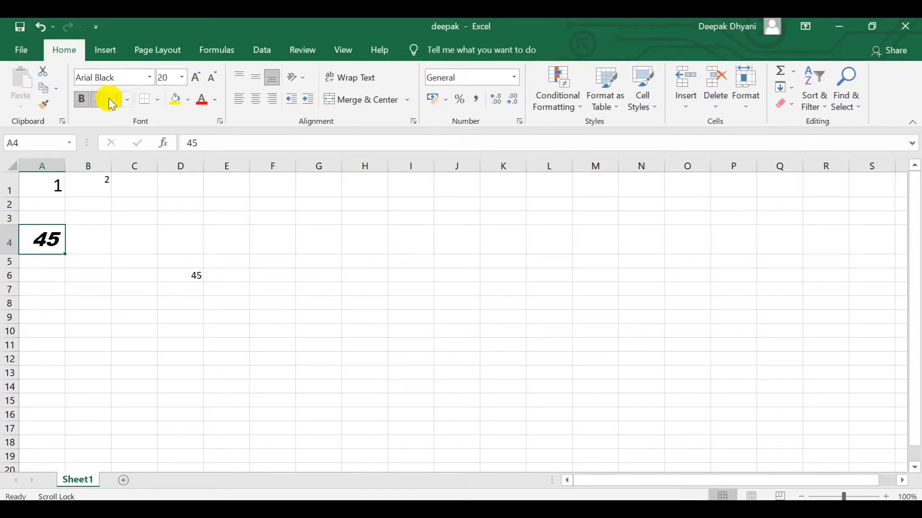
left_click(111, 101)
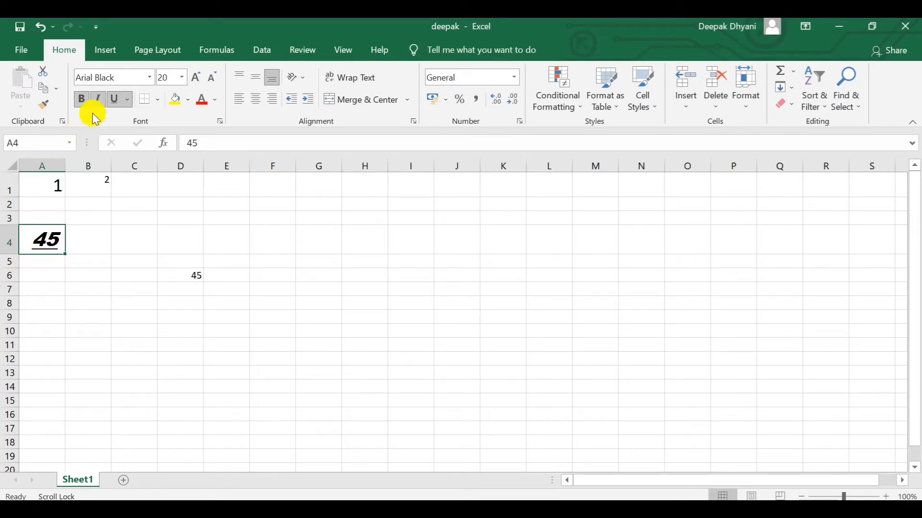
left_click(116, 97)
left_click(106, 100)
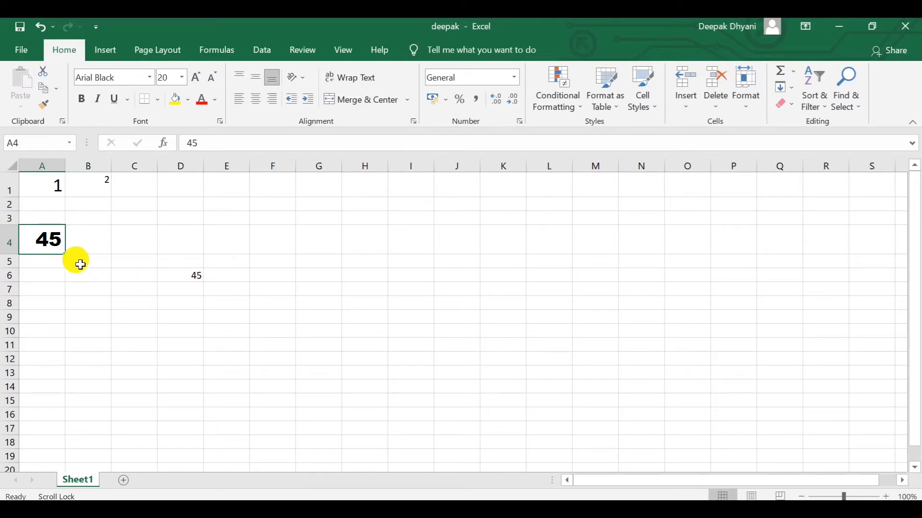
Copy the formatting of cell A4 onto cells D6 and E6 with Format Painter.
left_click(51, 274)
left_click(45, 247)
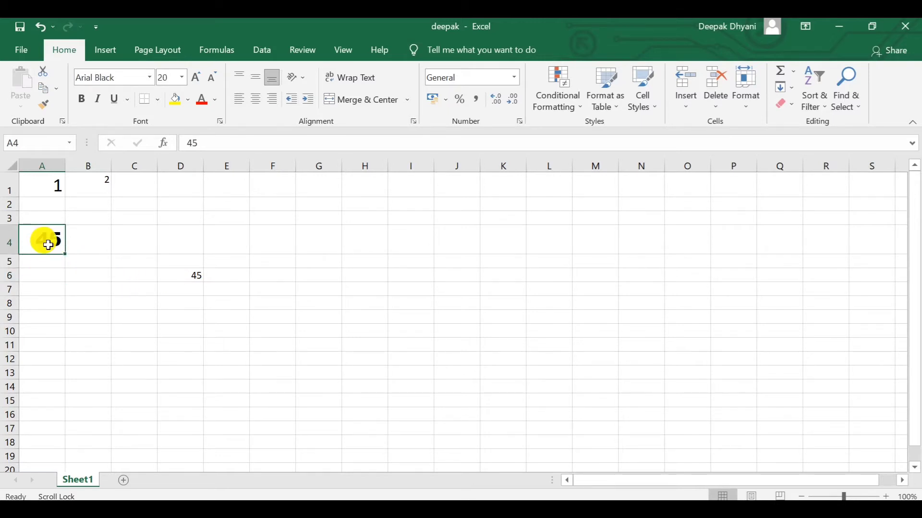
left_click(40, 106)
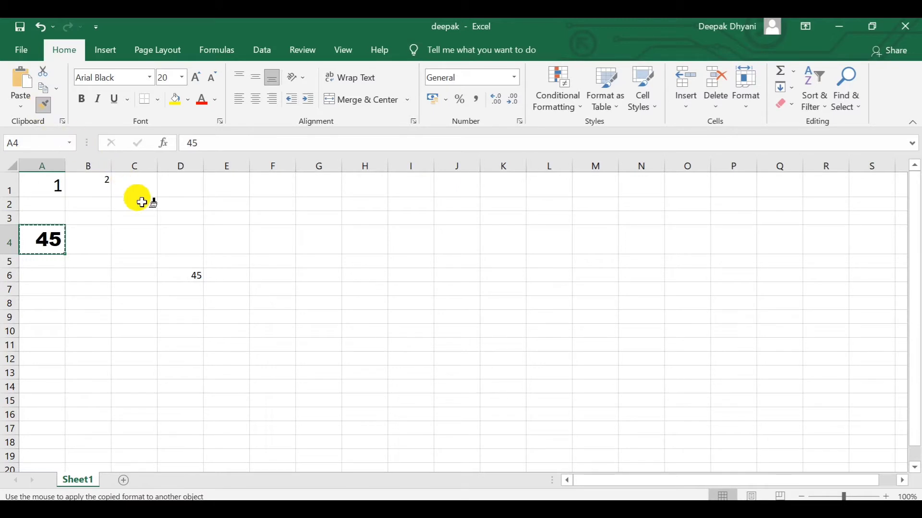
left_click(165, 272)
left_click_drag(165, 272, 207, 275)
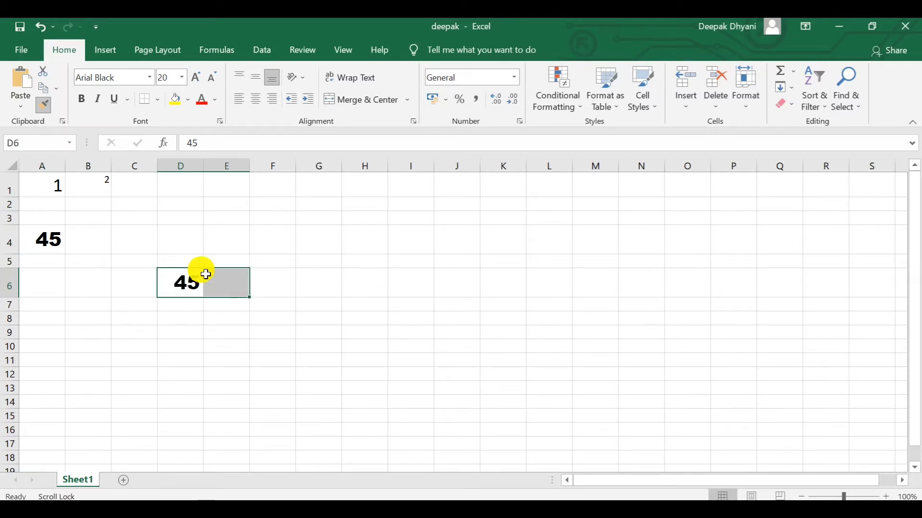
left_click(190, 309)
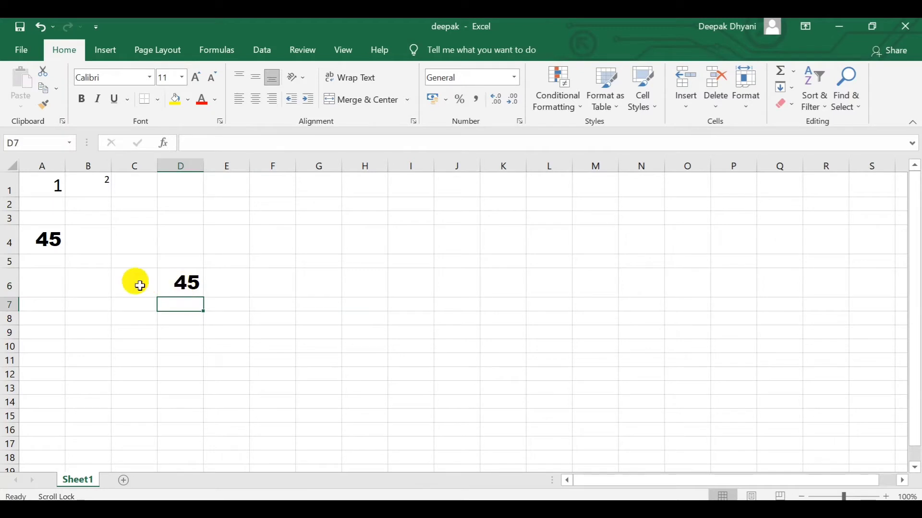
left_click(172, 290)
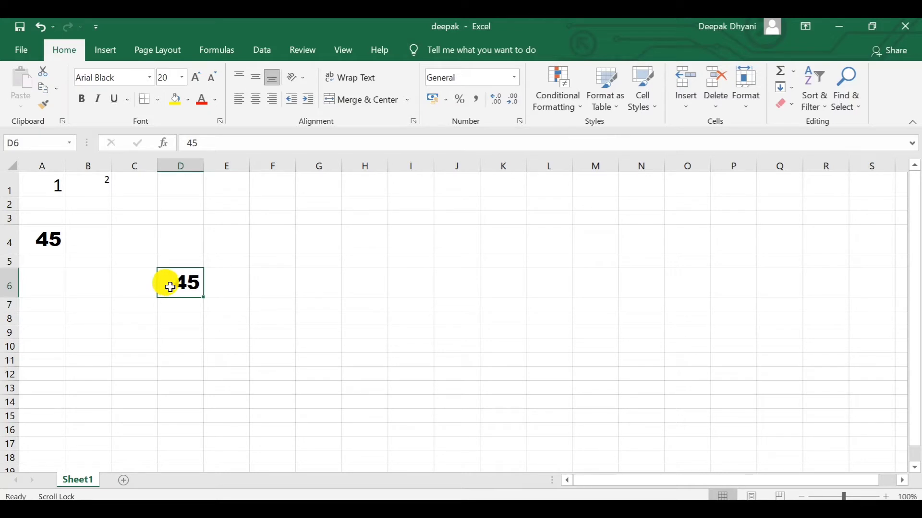
Apply bottom, top, left and right borders to cell A1.
left_click(39, 184)
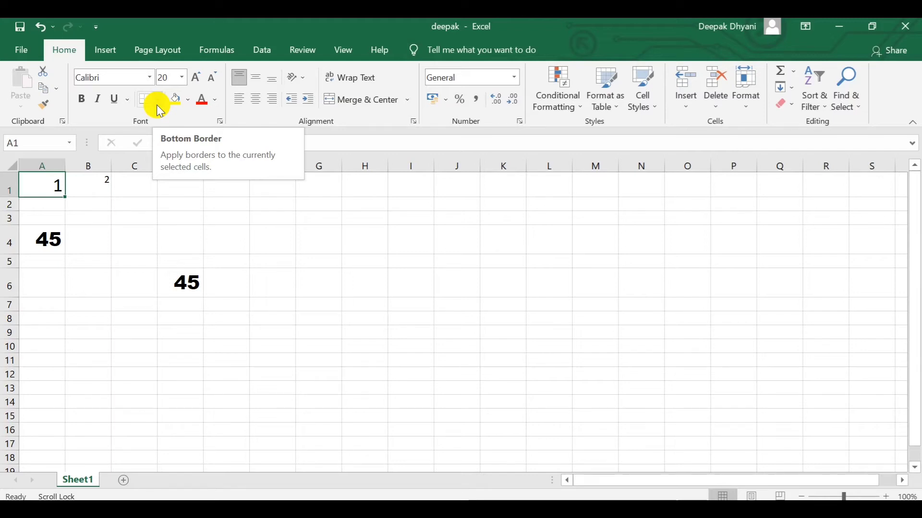
left_click(157, 100)
left_click(181, 138)
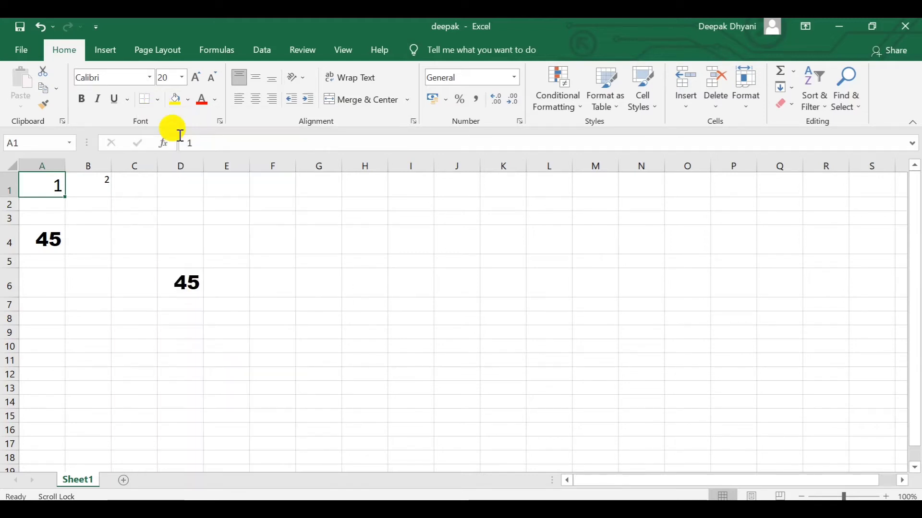
left_click(157, 100)
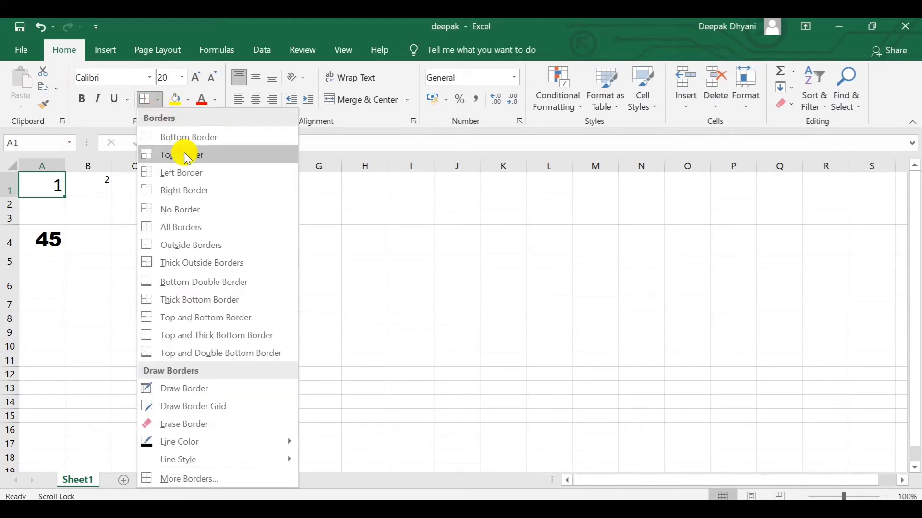
left_click(183, 152)
left_click(158, 101)
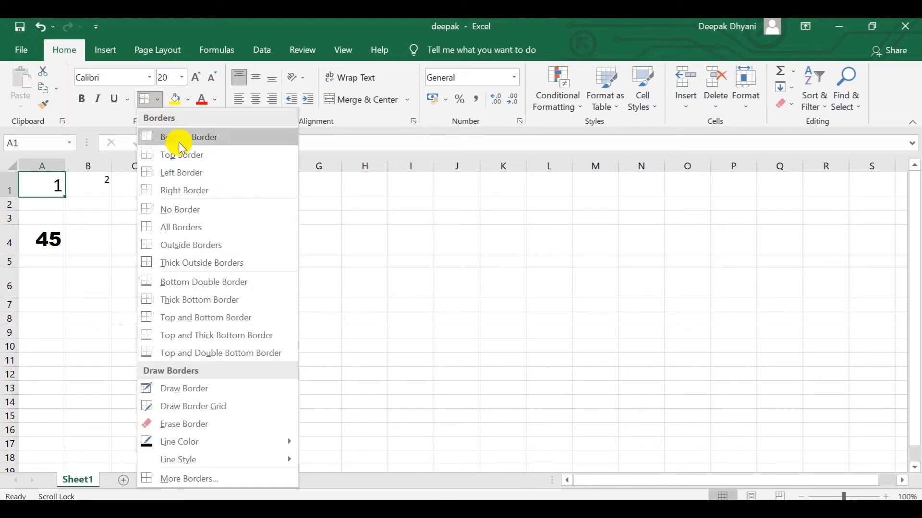
left_click(181, 166)
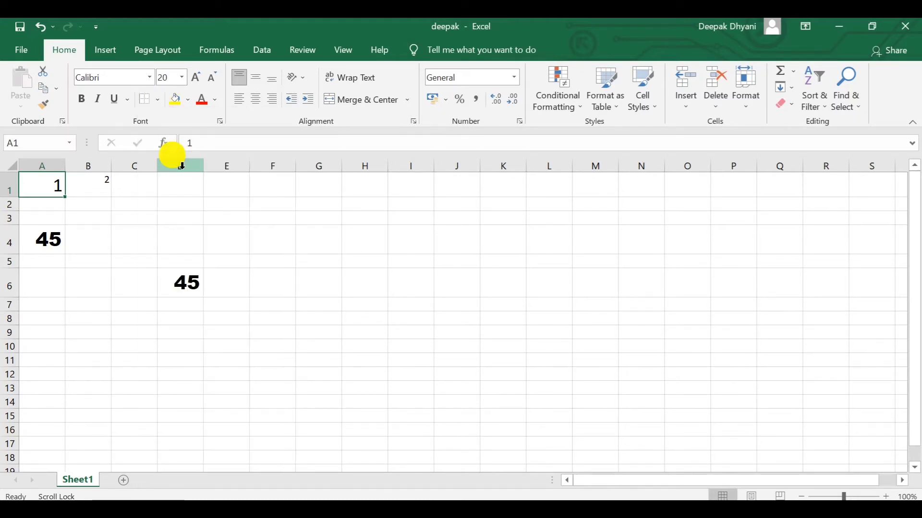
left_click(157, 105)
left_click(186, 192)
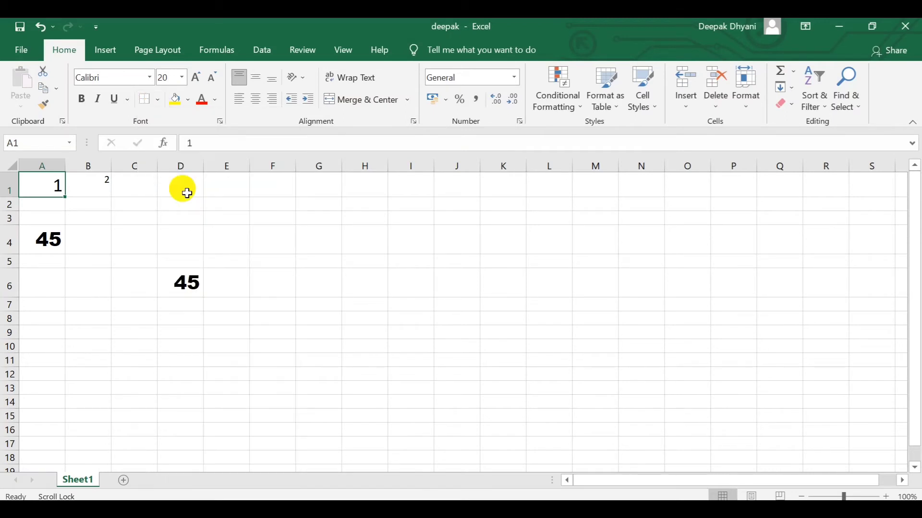
left_click(84, 201)
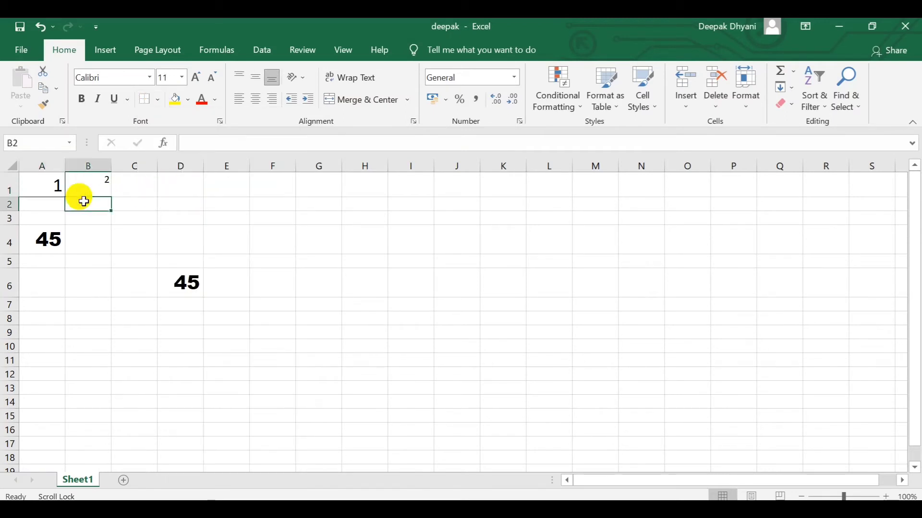
Increase the font size of cell A1 in increments up to 28.
left_click(48, 191)
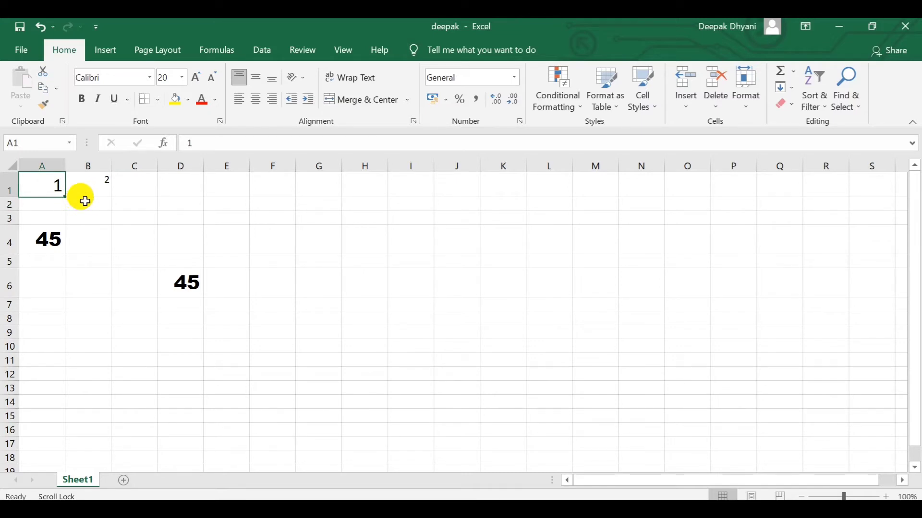
left_click(197, 77)
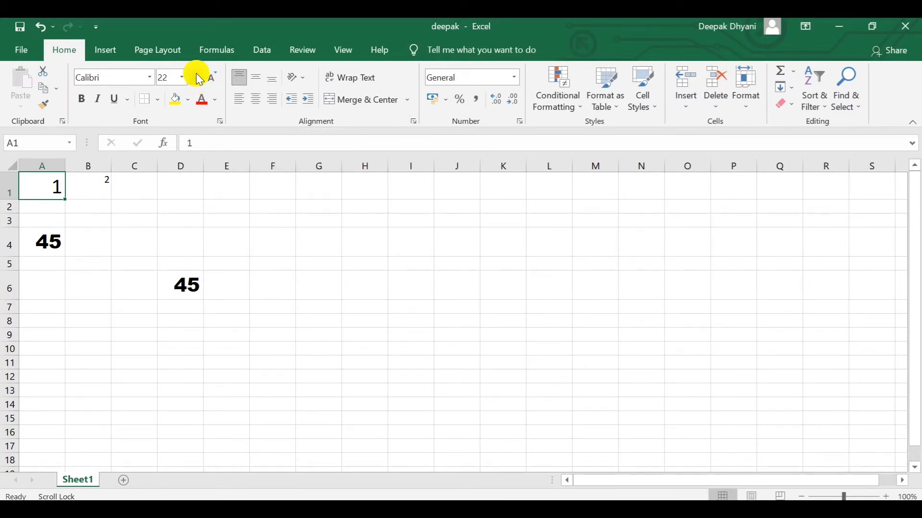
left_click(197, 77)
left_click(197, 76)
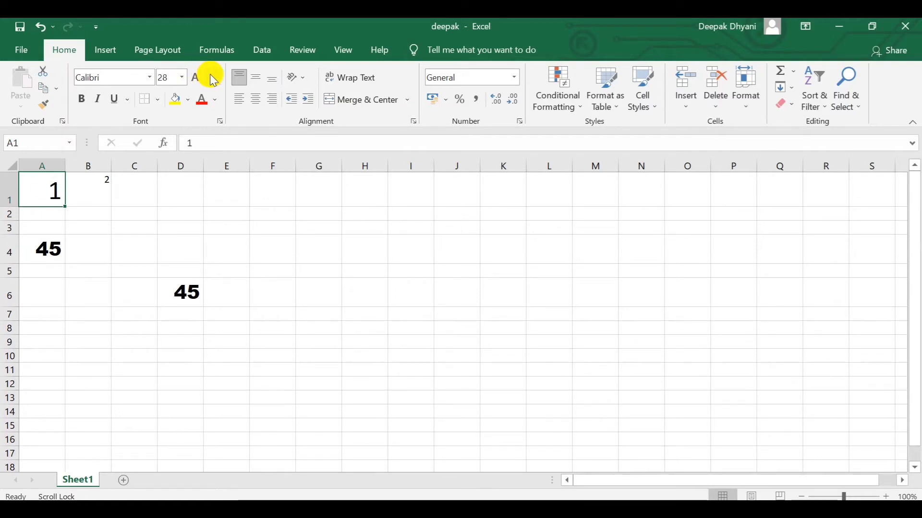
Decrease the font size of cell A1 in increments to 14 and below, and raise it again to 18.
left_click(211, 75)
left_click(212, 75)
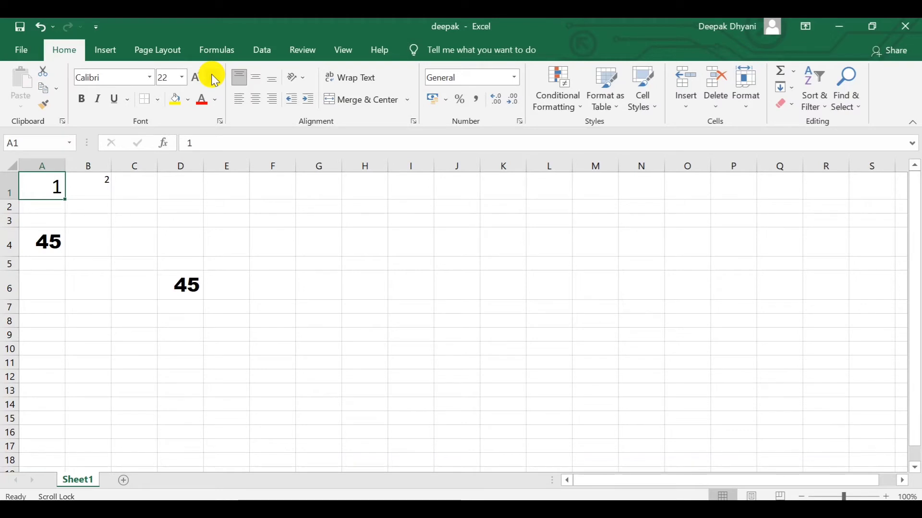
left_click(212, 75)
left_click(211, 76)
left_click(212, 76)
left_click(211, 75)
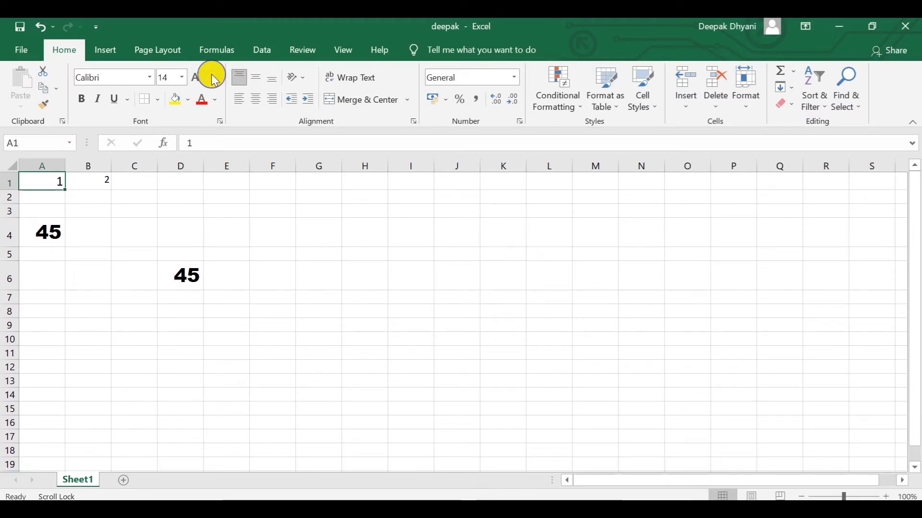
left_click(212, 76)
left_click(199, 74)
left_click(200, 74)
left_click(200, 74)
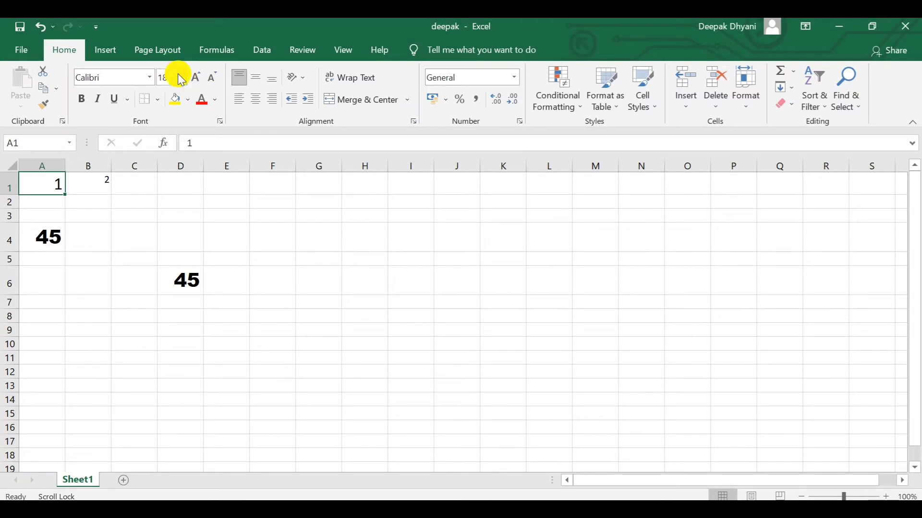
left_click(183, 79)
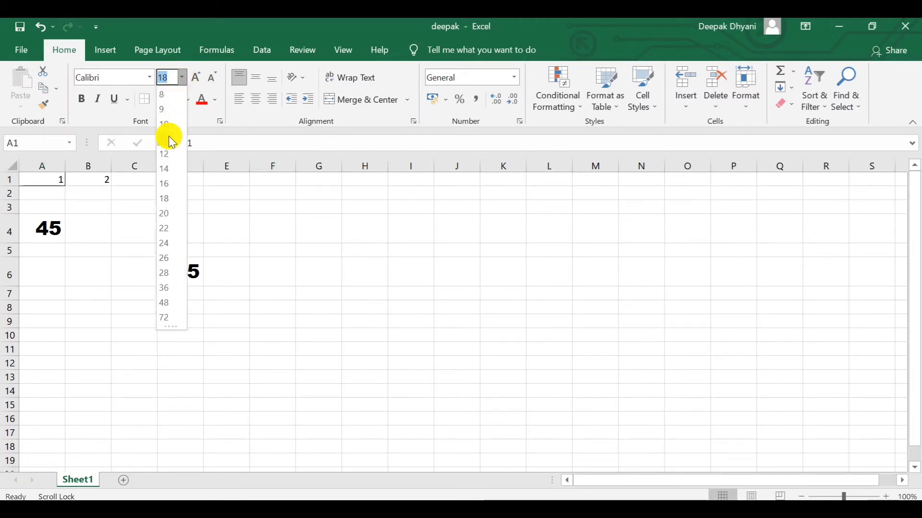
left_click(236, 210)
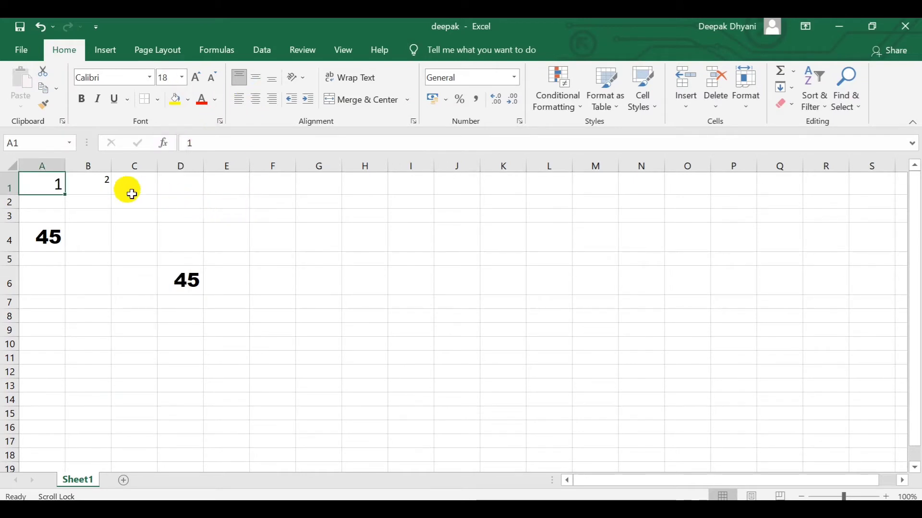
Try bottom and middle alignment on cell B1, and set its alignment to top and left.
left_click(97, 183)
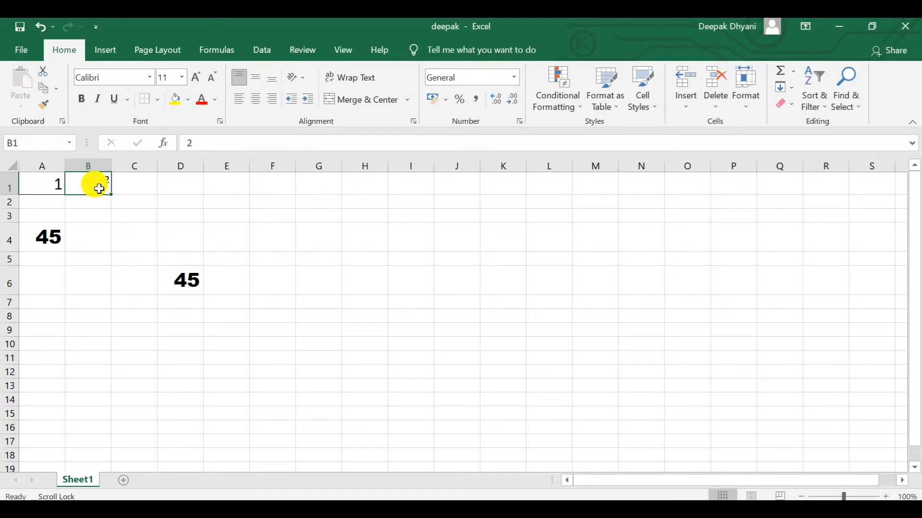
left_click(274, 82)
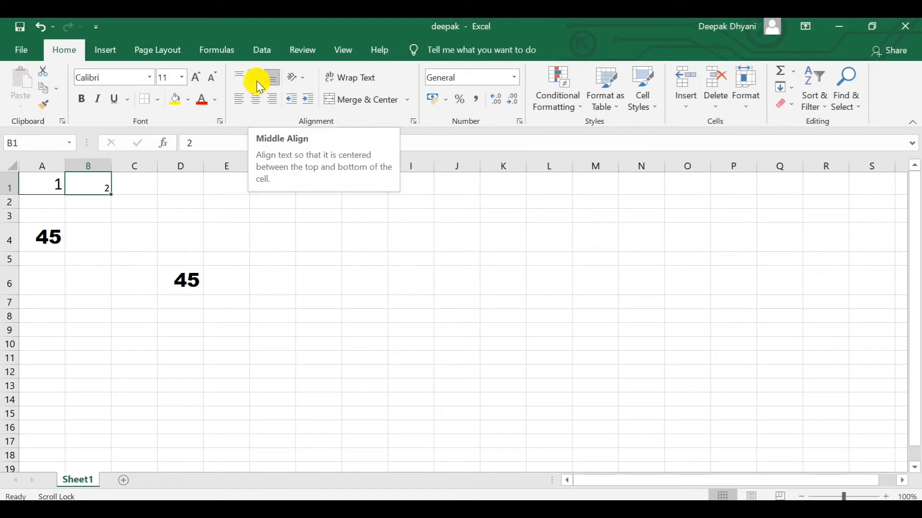
left_click(255, 80)
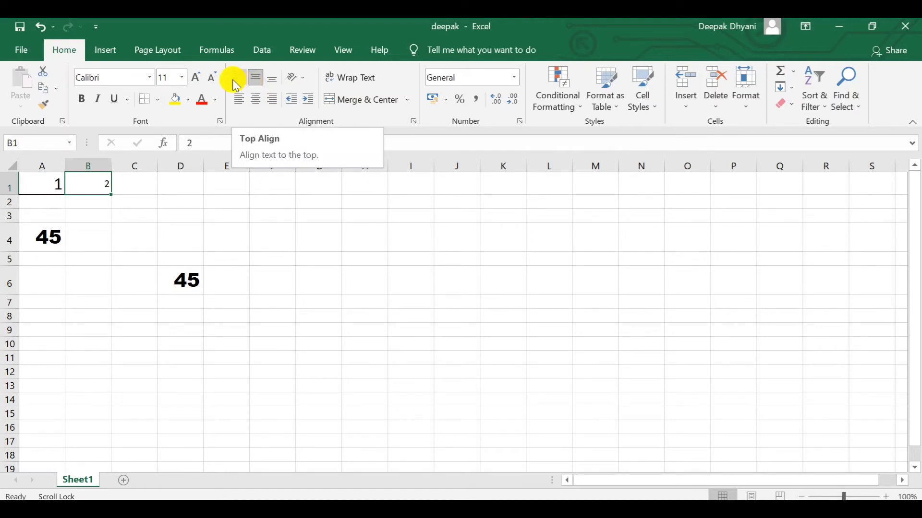
left_click(236, 77)
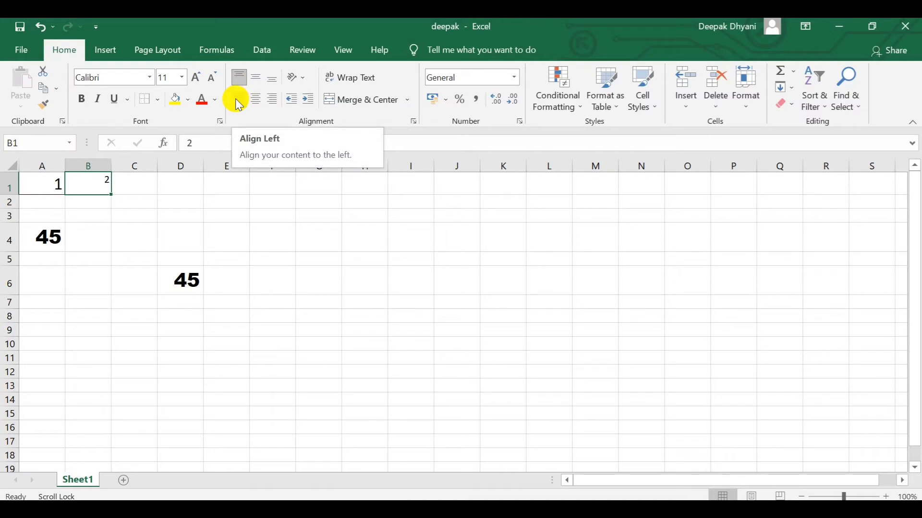
left_click(235, 98)
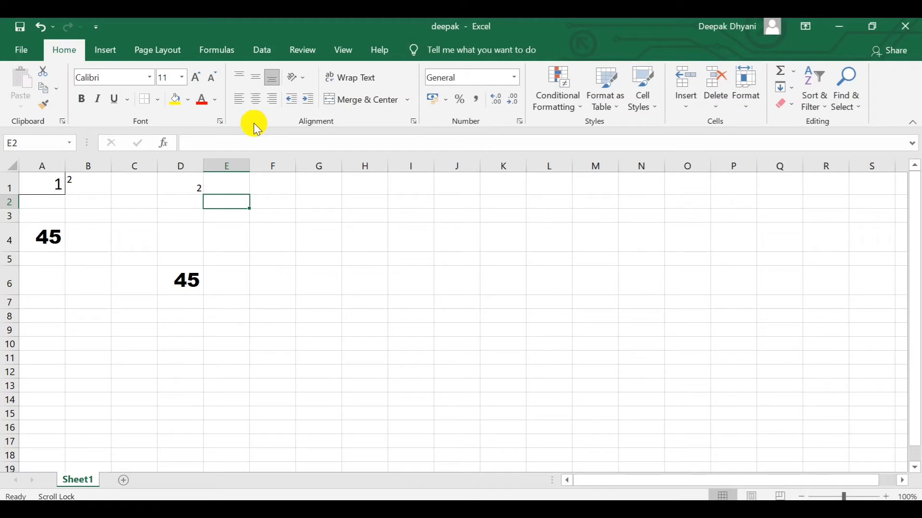
Try left alignment and centre alignment on the value in cell D1.
left_click(197, 186)
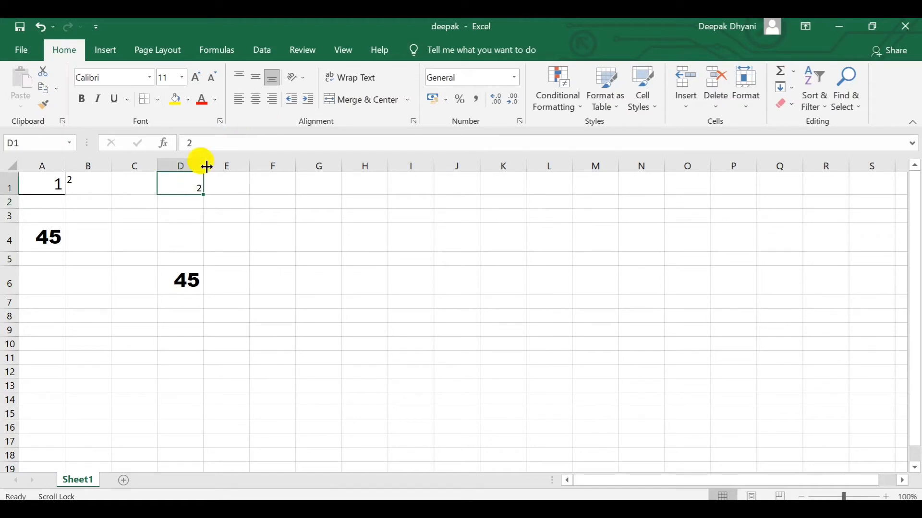
left_click(240, 98)
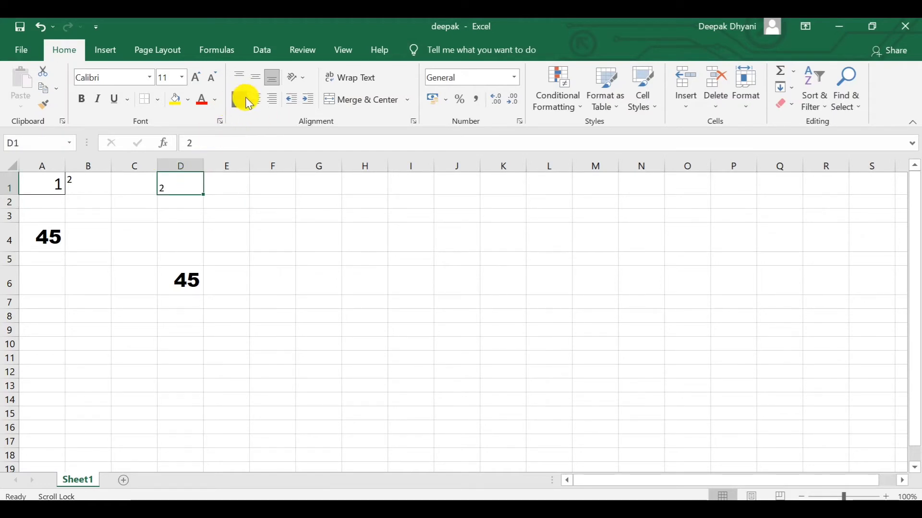
left_click(256, 99)
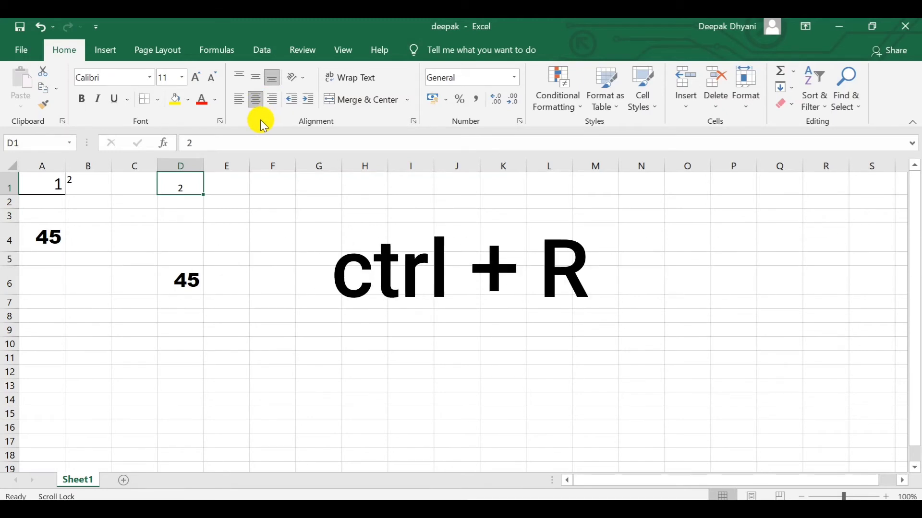
Increase the indent of cell D1 by six levels.
left_click(306, 102)
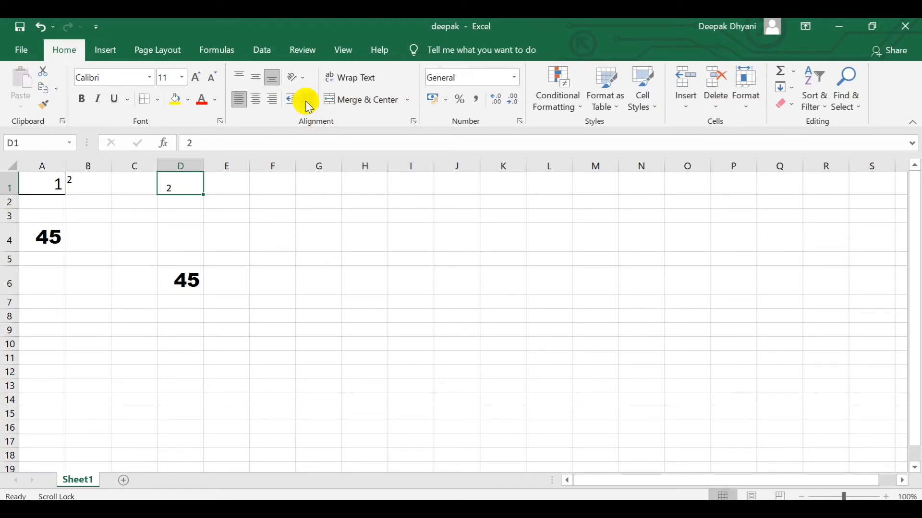
left_click(306, 102)
left_click(305, 100)
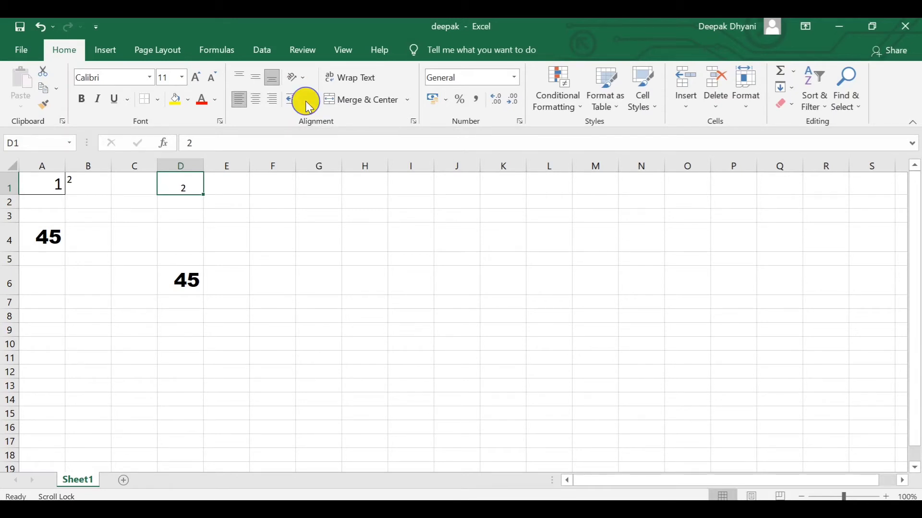
left_click(305, 101)
left_click(306, 101)
left_click(307, 102)
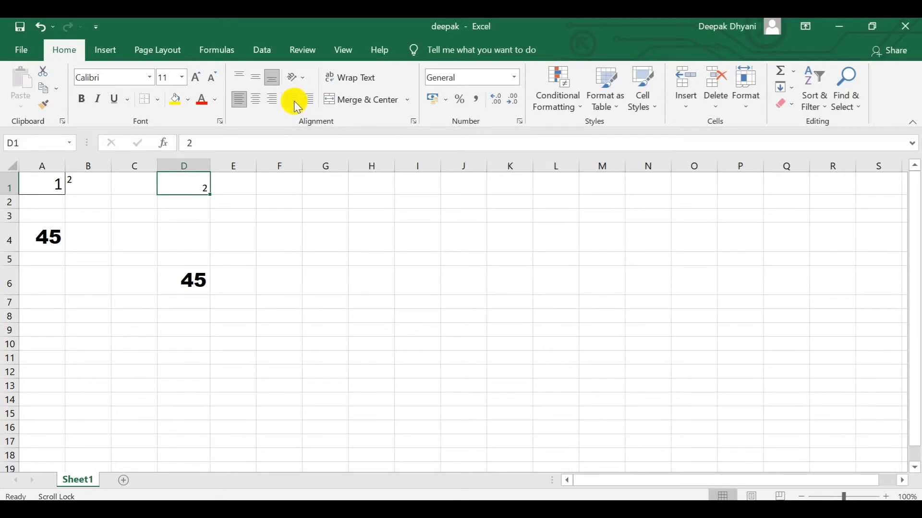
Decrease the indent of cell D1 by four levels.
left_click(289, 101)
left_click(290, 101)
left_click(289, 101)
left_click(289, 101)
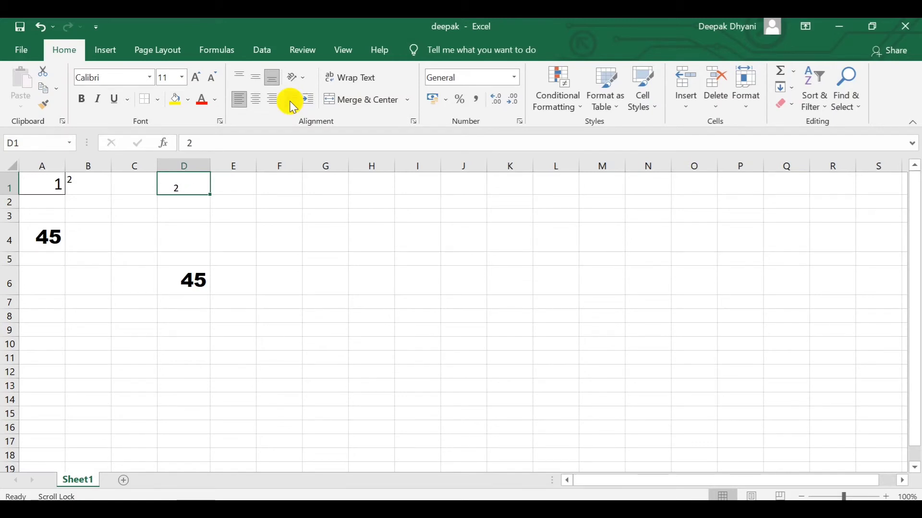
Apply the Vertical Text orientation to cell D1.
left_click(303, 79)
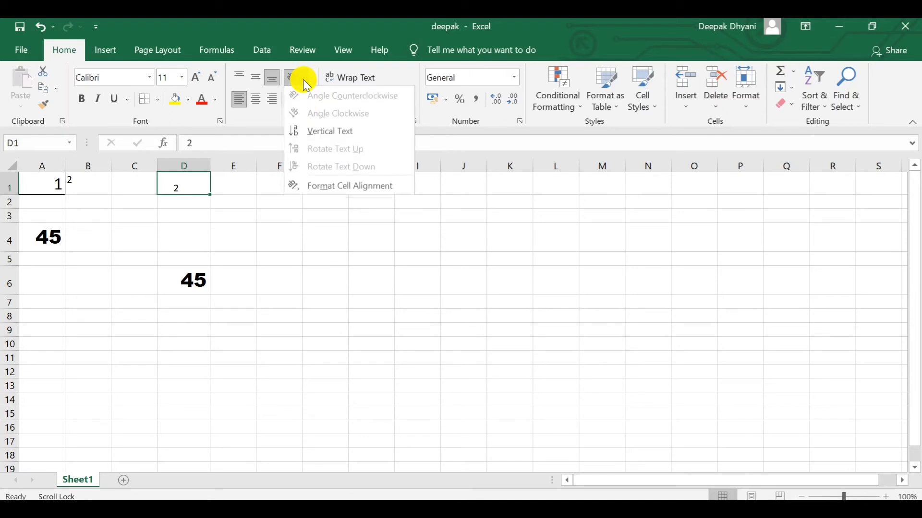
left_click(316, 132)
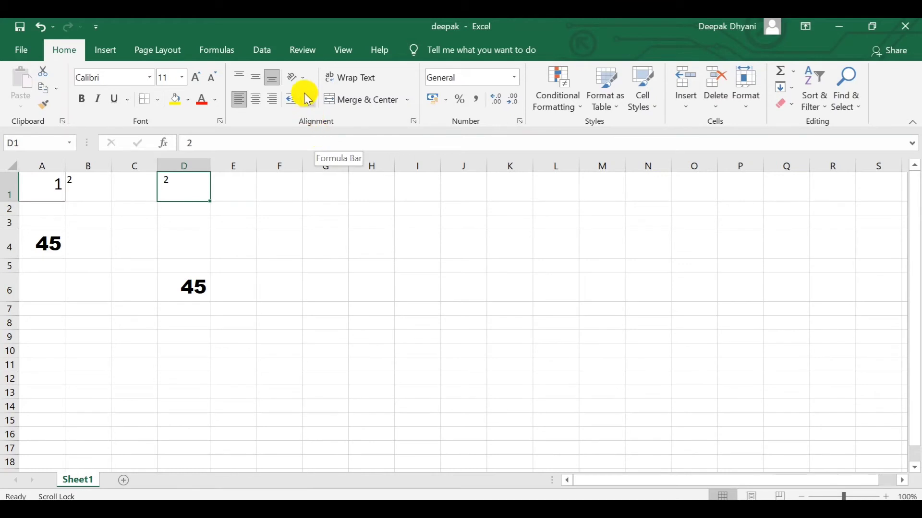
left_click(305, 80)
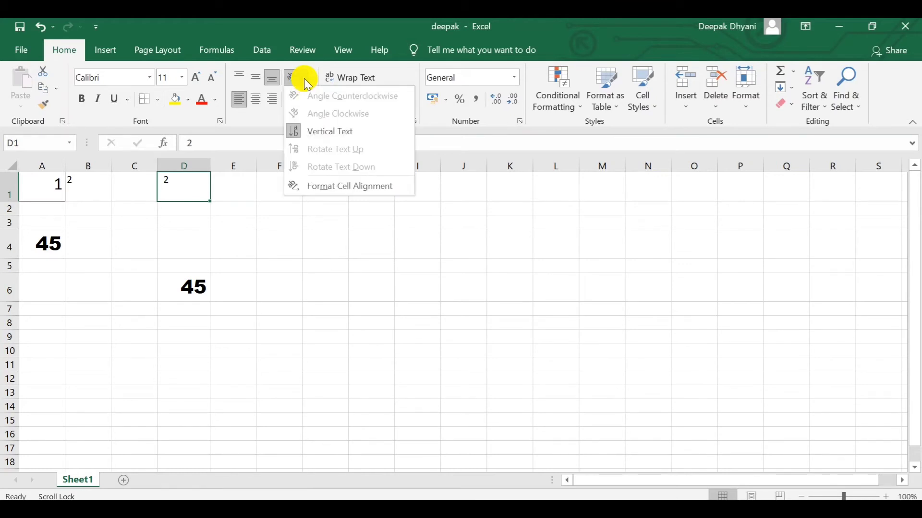
left_click(180, 211)
left_click(183, 208)
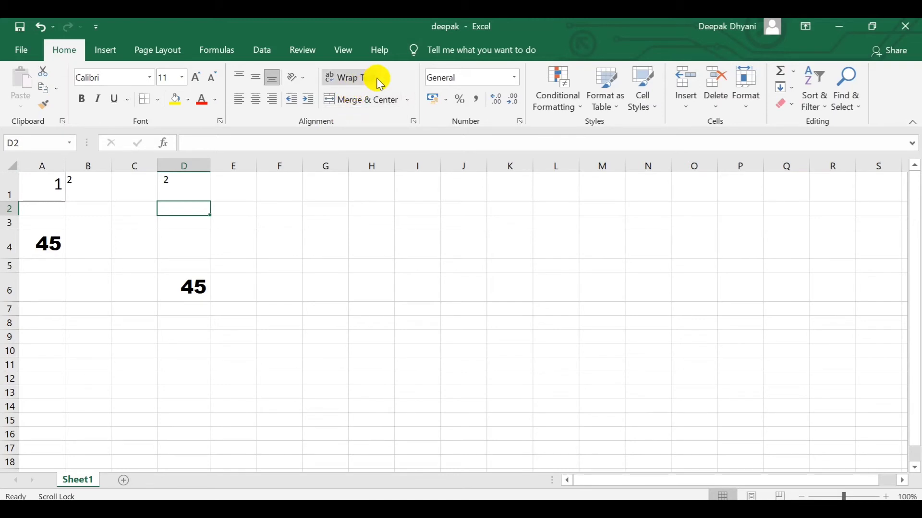
Enter the unwrapped sample text "fdhsjhdfhdfhfdhgfdhdfhg" in cell F2.
left_click(284, 209)
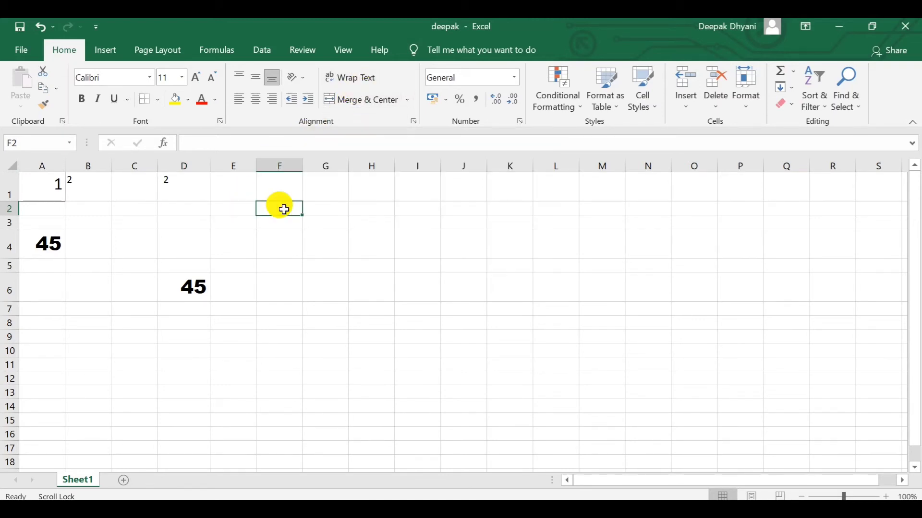
type("fdhsjhdfhdfhfdhgfdhdfhg")
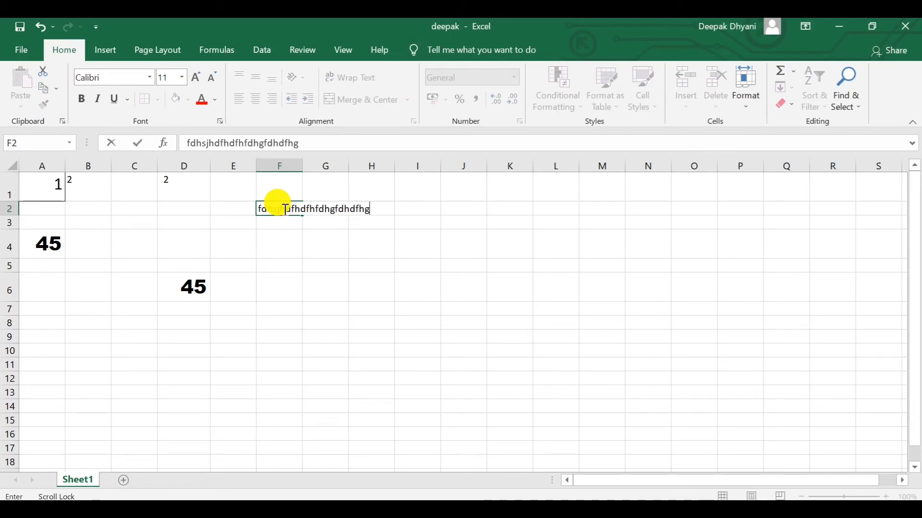
left_click(286, 263)
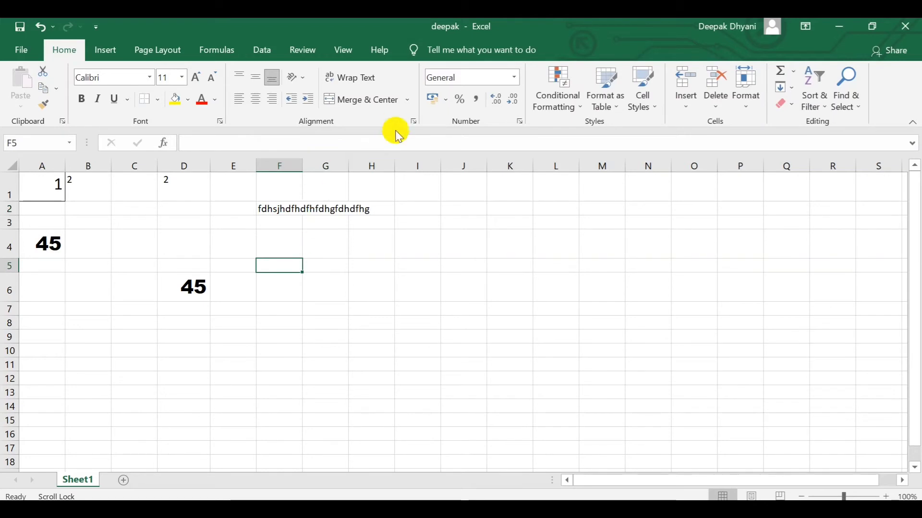
Turn on Wrap Text for cell F5 and enter the long sample text "dsfhjfdhjhfdfhdfdshjdfshjfdjhugfjfgjfgjgffjkfgjkgffjgjfgjkfg" in it.
left_click(369, 86)
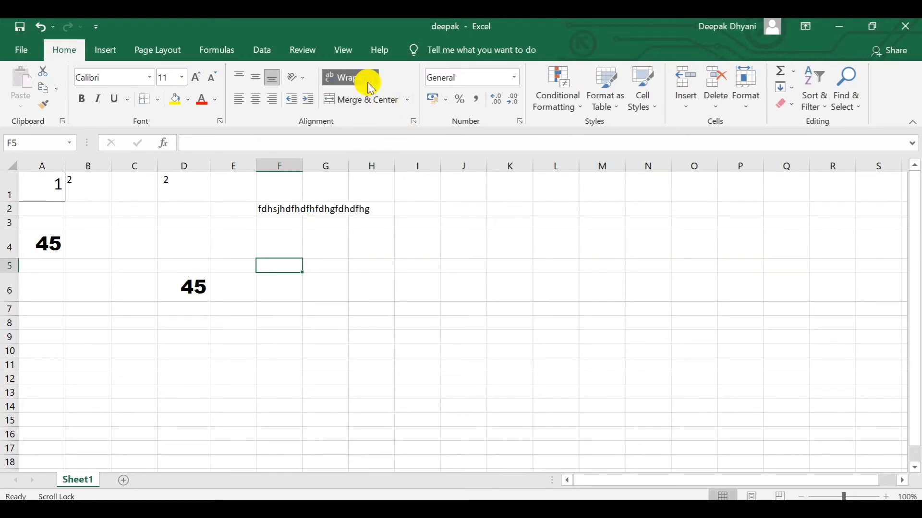
type("dsfhjfdhjhfdfhdfdshjdfshjfdjh")
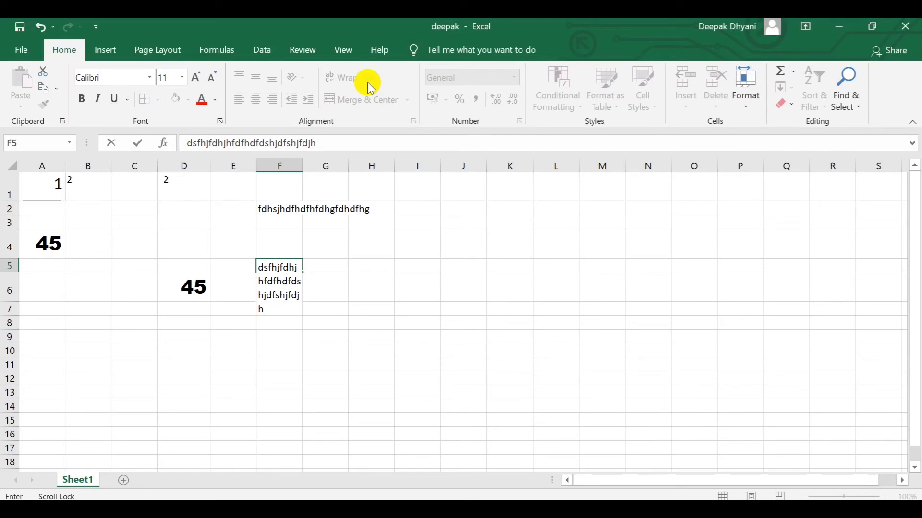
type("ugfjfgjfgjgffjkfgjkgf")
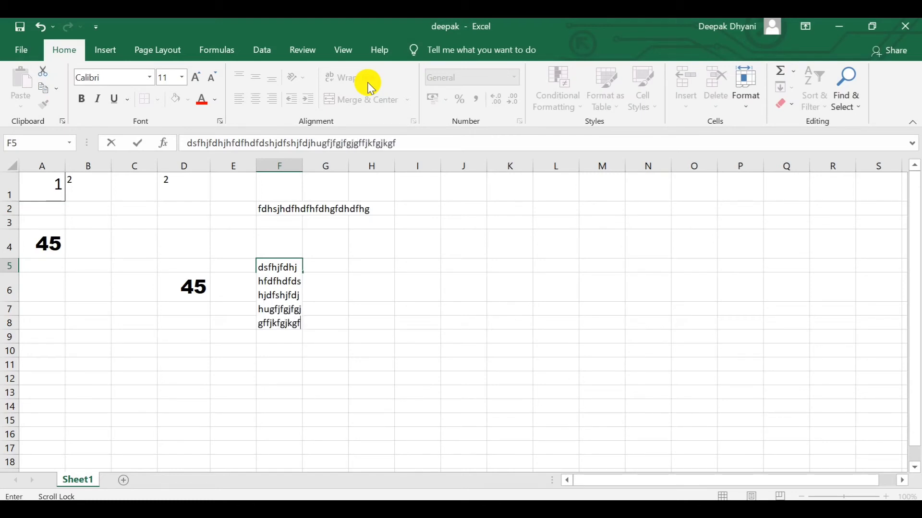
type("fjgjfgjkfg")
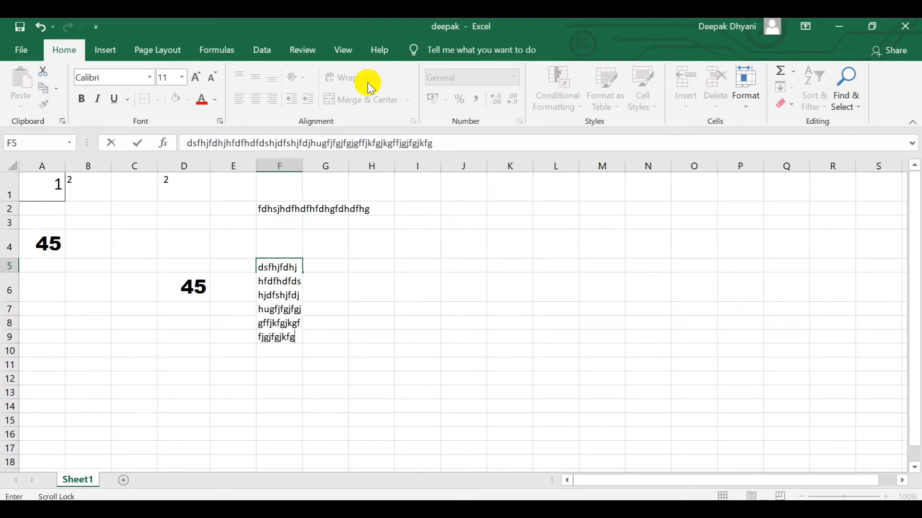
left_click(380, 275)
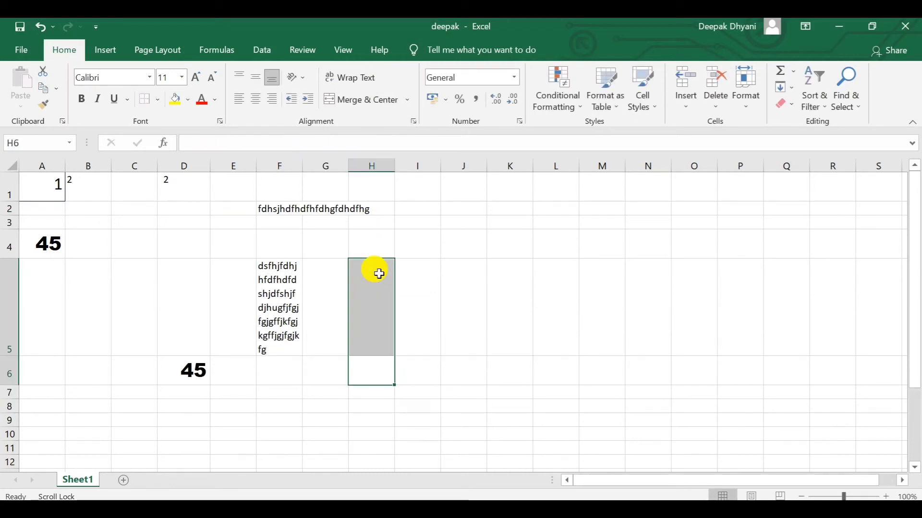
Delete the wrapped text in cell F5, and undo the edits back to before D1's Vertical Text orientation.
left_click(287, 292)
key("Delete")
key("ctrl+z")
key("ctrl+z")
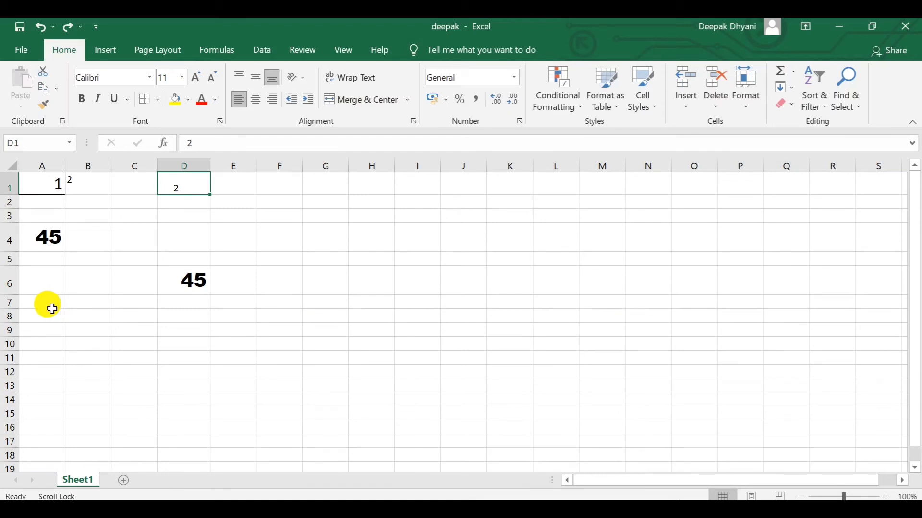
Enter the title "marks sheet" in cell A7.
left_click_drag(55, 300, 819, 299)
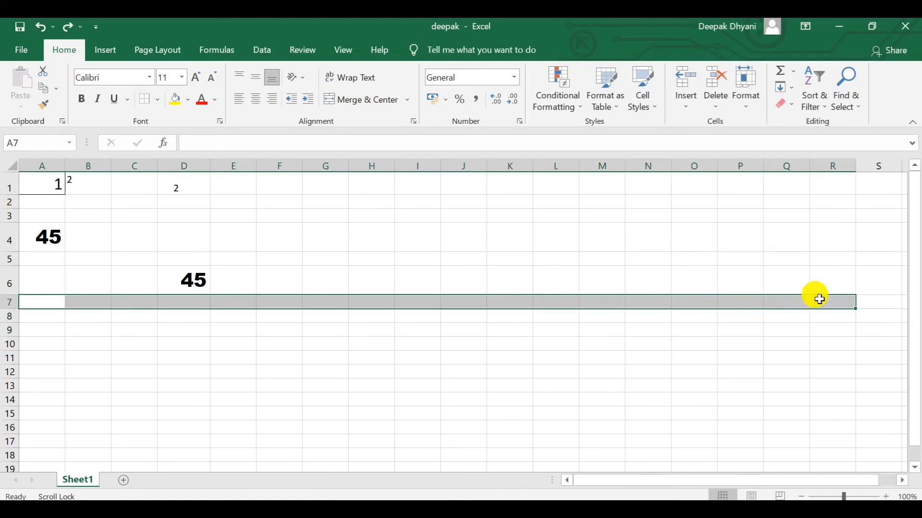
left_click(342, 301)
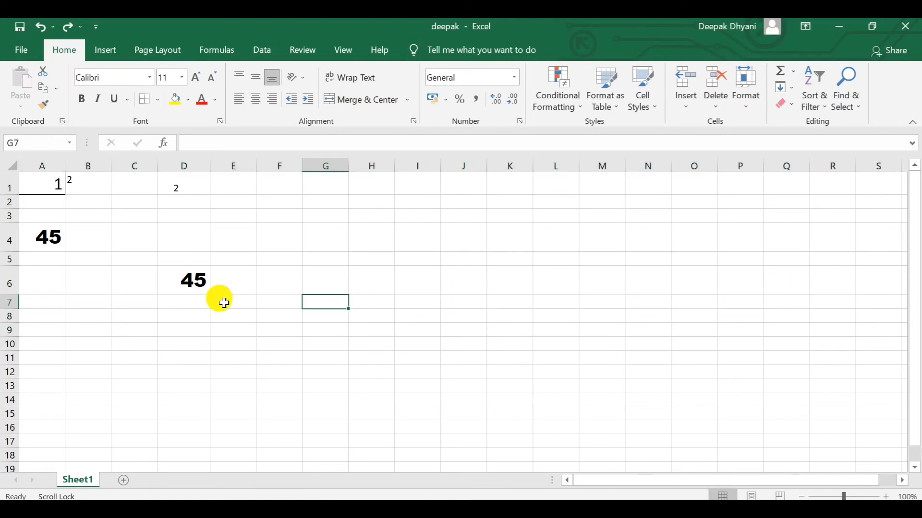
left_click(45, 301)
type("mar")
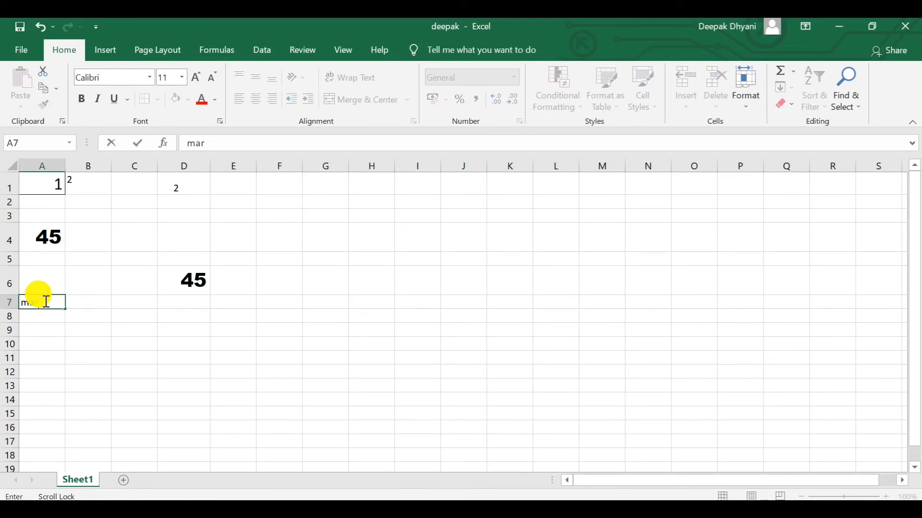
type("ks sheet")
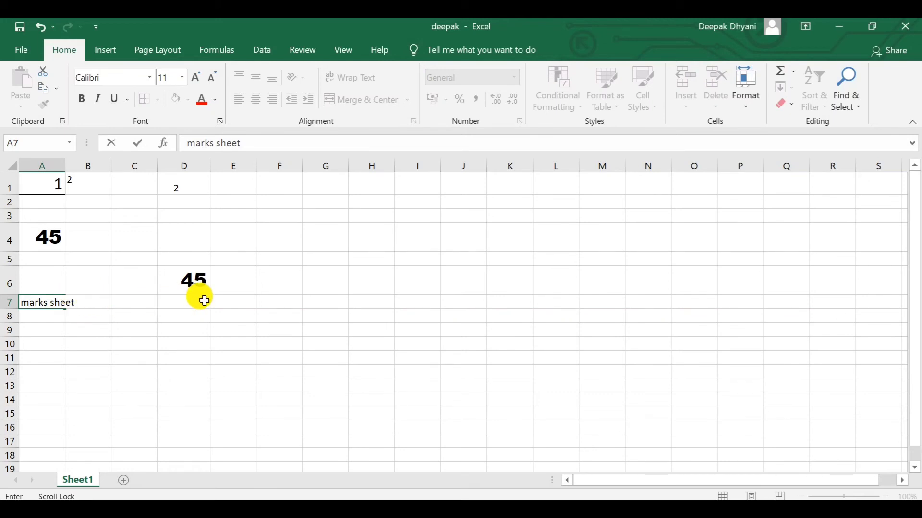
Clear the title text from cell A7.
key("BackSpace")
key("BackSpace")
key("BackSpace")
key("BackSpace")
key("BackSpace")
key("BackSpace")
key("BackSpace")
key("BackSpace")
key("BackSpace")
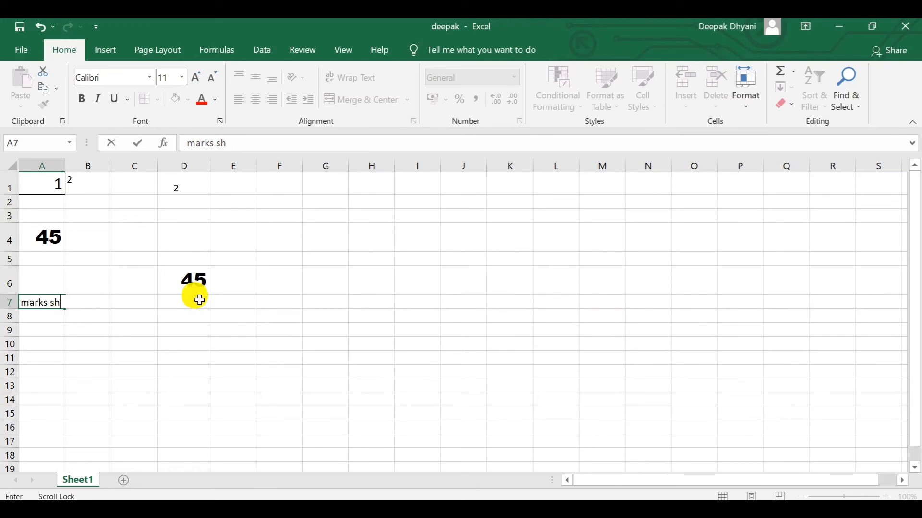
key("BackSpace")
key("BackSpace")
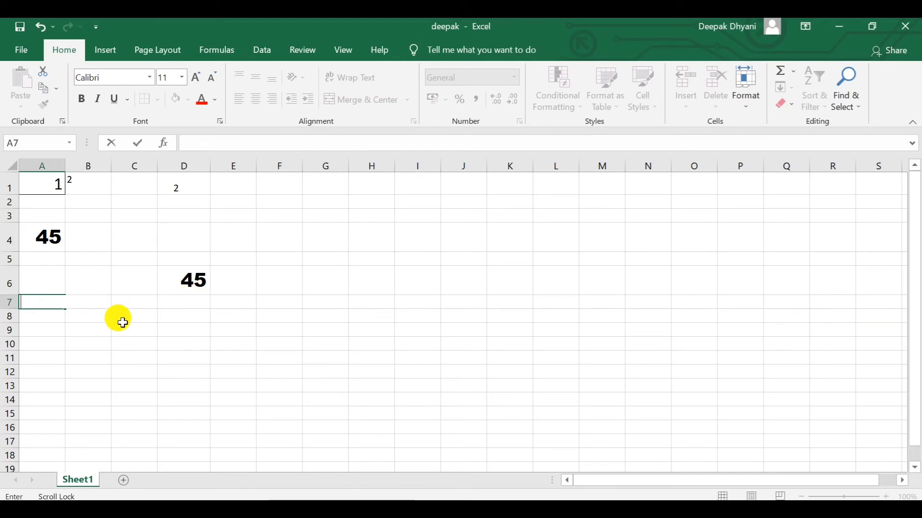
left_click(86, 343)
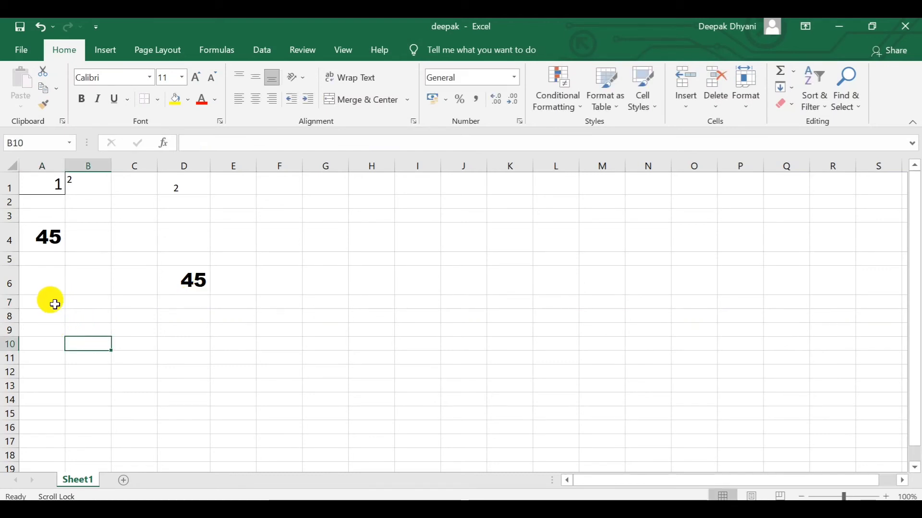
Merge and center cells A7 through S7 into one cell across row 7.
left_click_drag(52, 302, 876, 304)
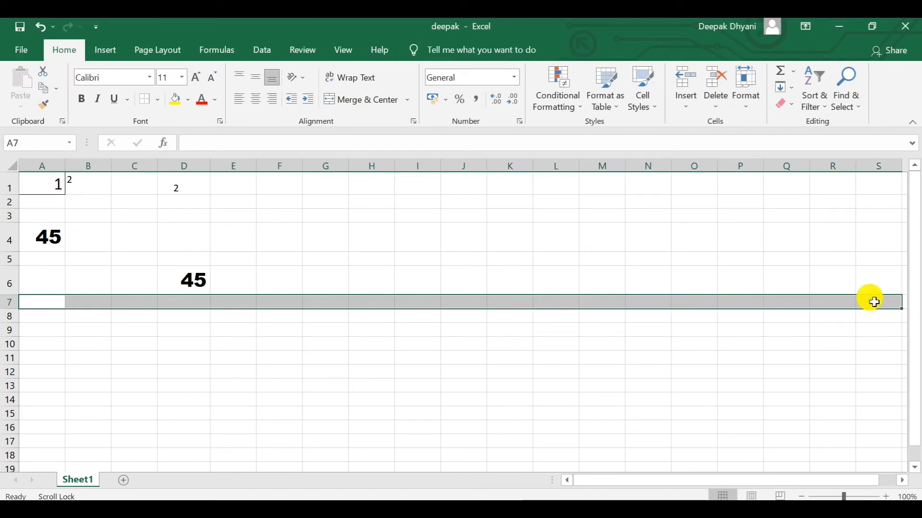
left_click(371, 98)
left_click(355, 357)
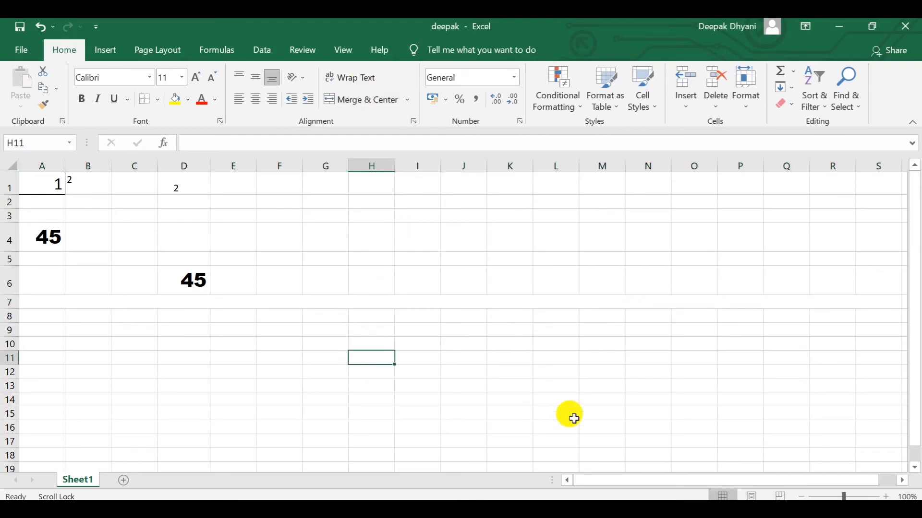
Enter the title "Marks Sheet" in the merged cell of row 7.
left_click(502, 302)
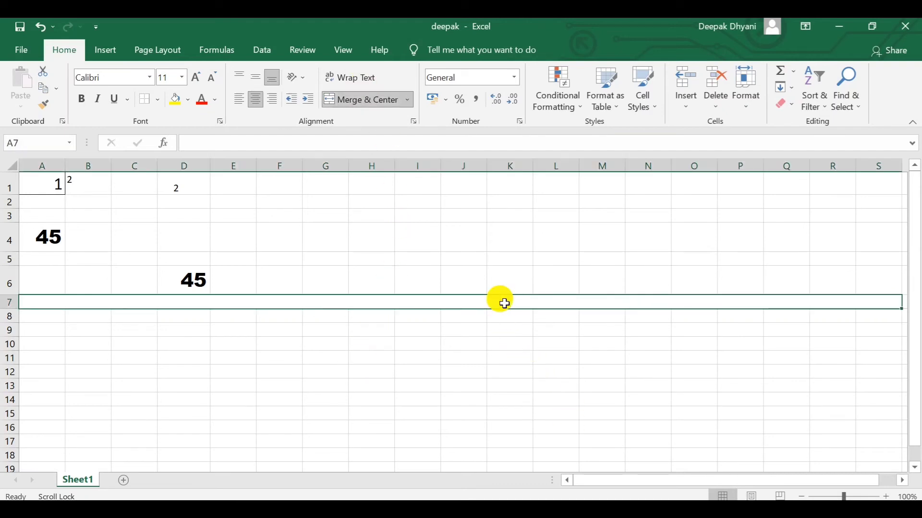
type("Ma")
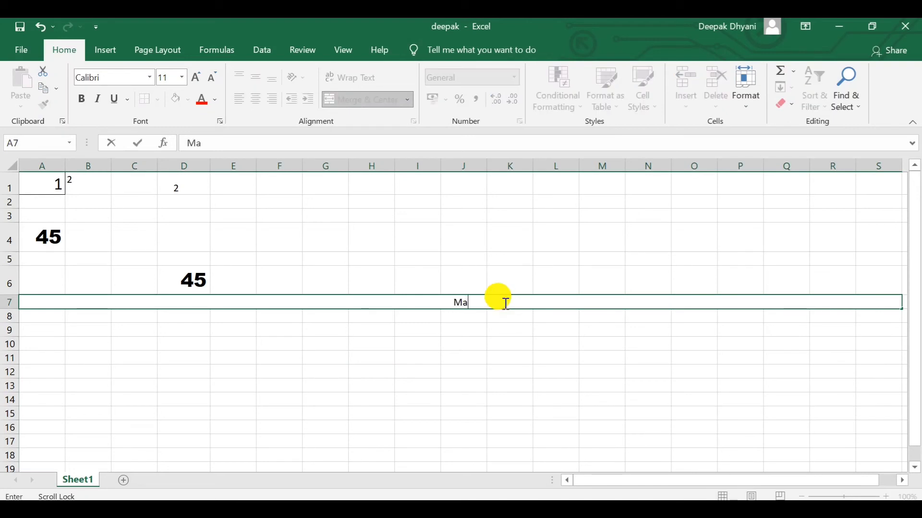
type("rks Sheet")
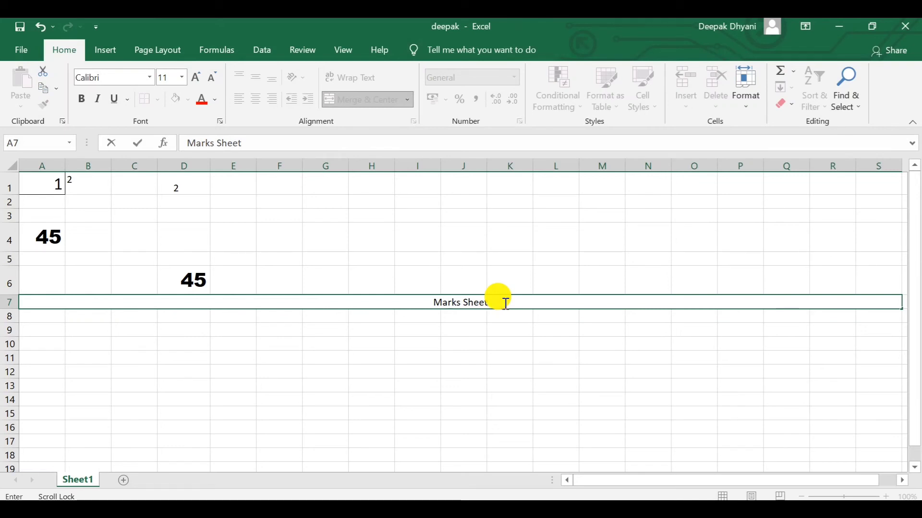
left_click(489, 340)
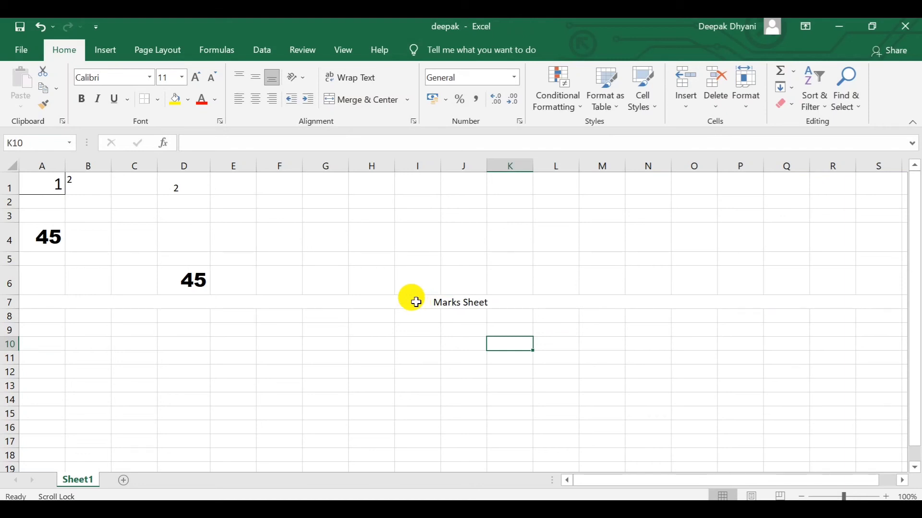
Enter the sample word "cell" in cell K5 and "sheet" in cell F12.
left_click(518, 258)
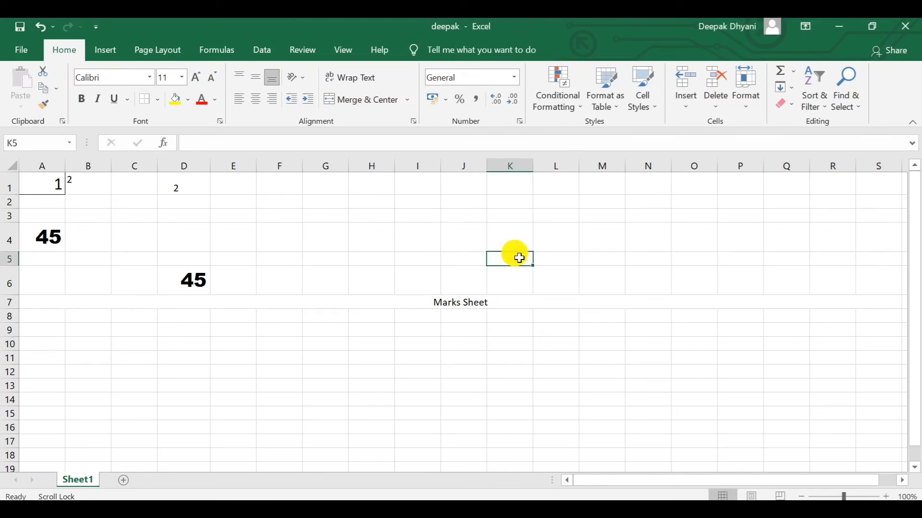
type("cell")
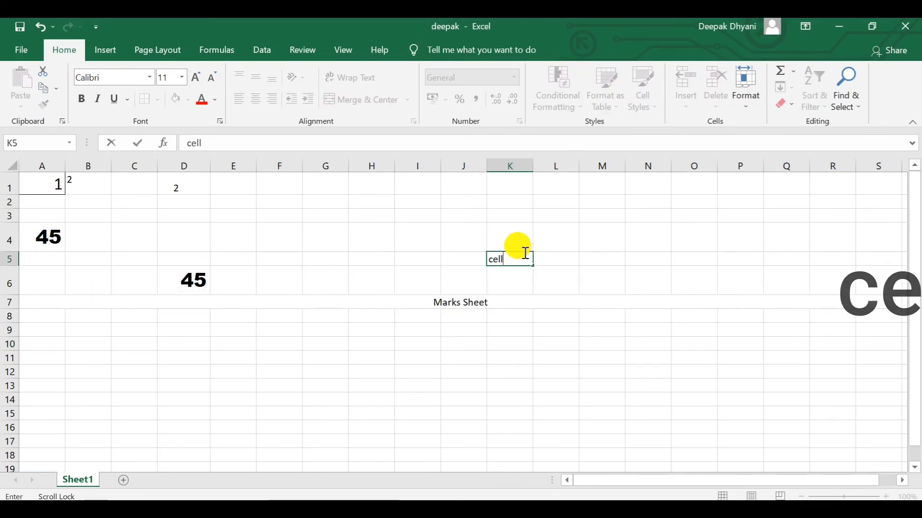
left_click(283, 372)
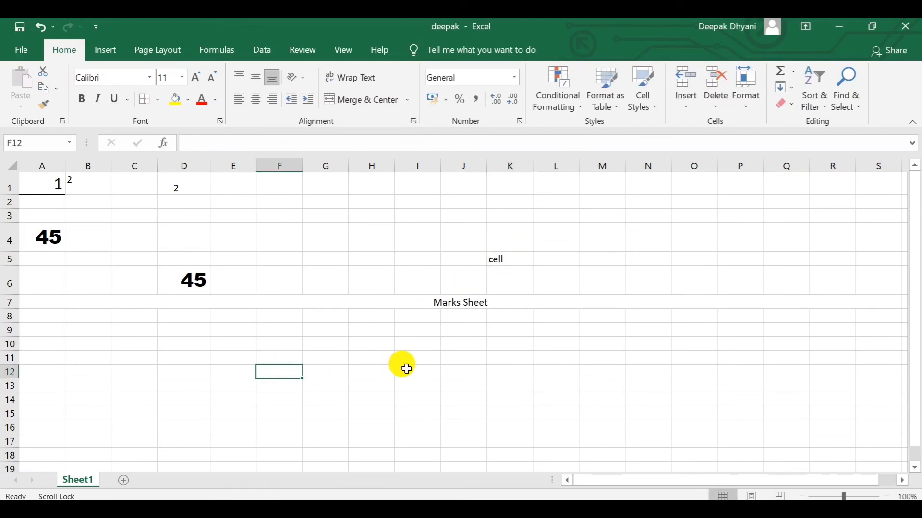
type("sheet")
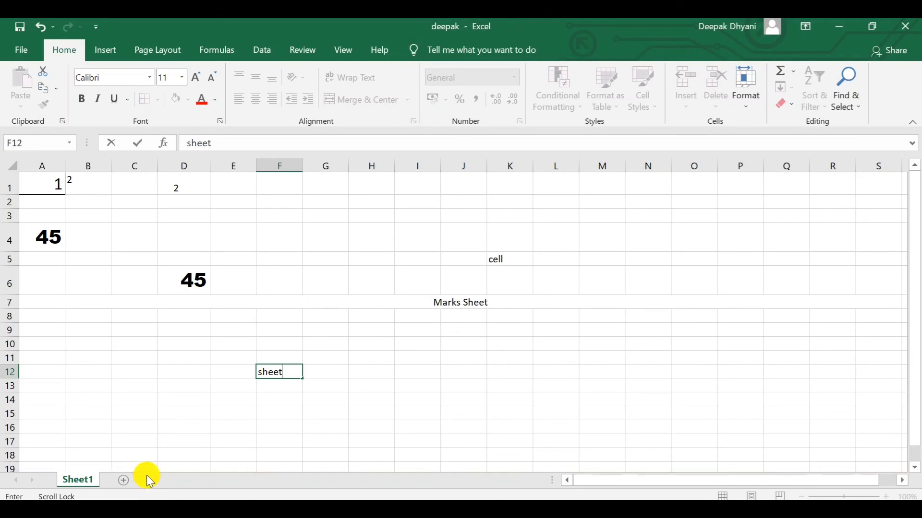
Add two new blank worksheets to the workbook after Sheet1.
left_click(120, 482)
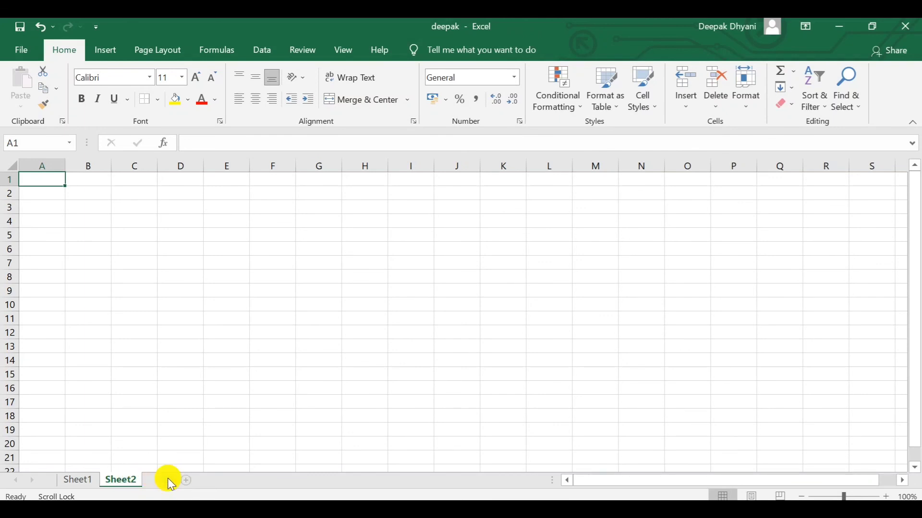
left_click(168, 478)
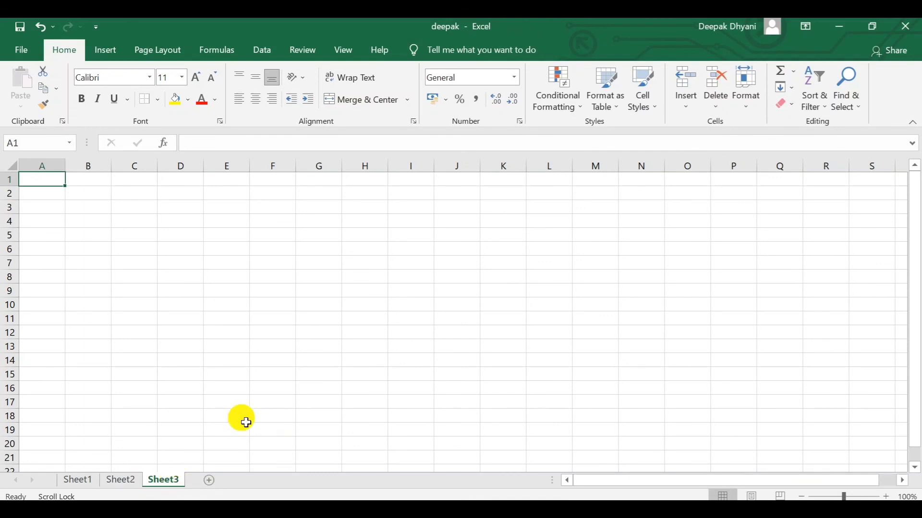